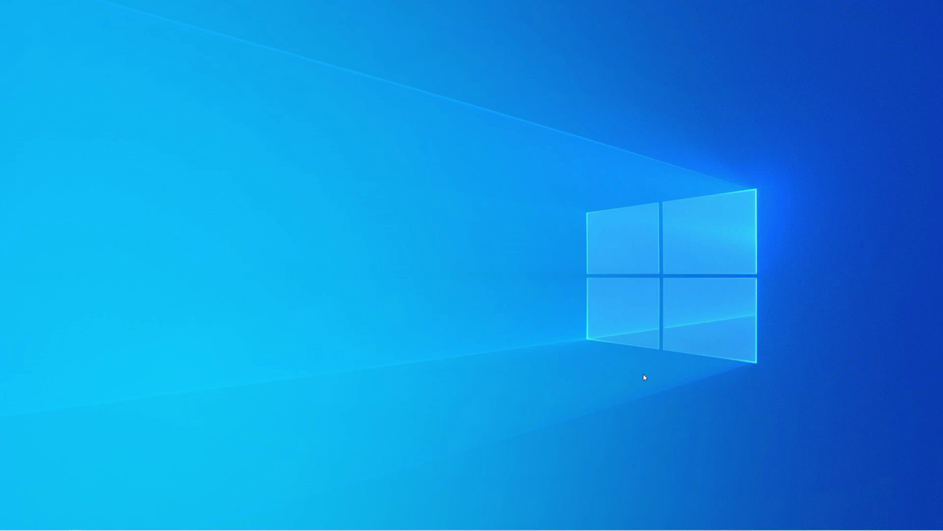
Step: Open Control Panel's Power Options from Power & sleep, with both windows arranged side by side
mouse_move(15, 526)
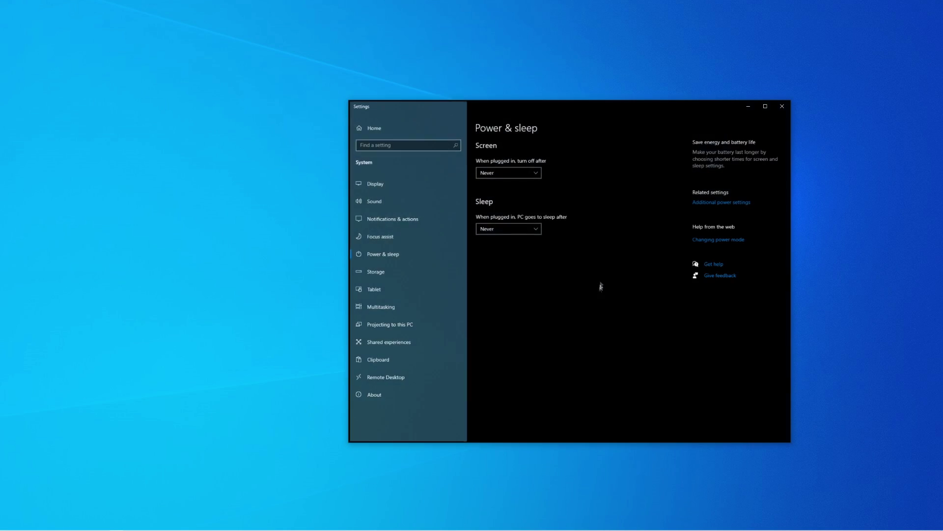
left_click_drag(508, 113, 393, 68)
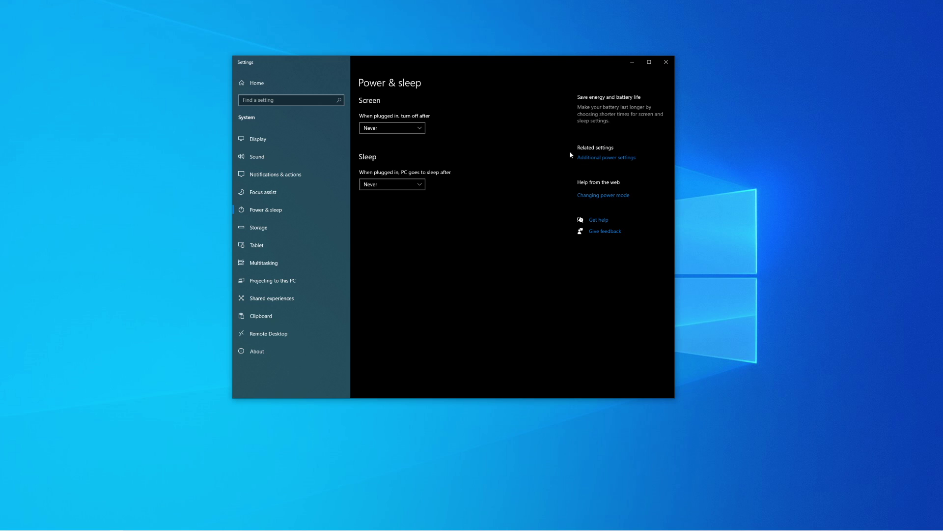
left_click(607, 158)
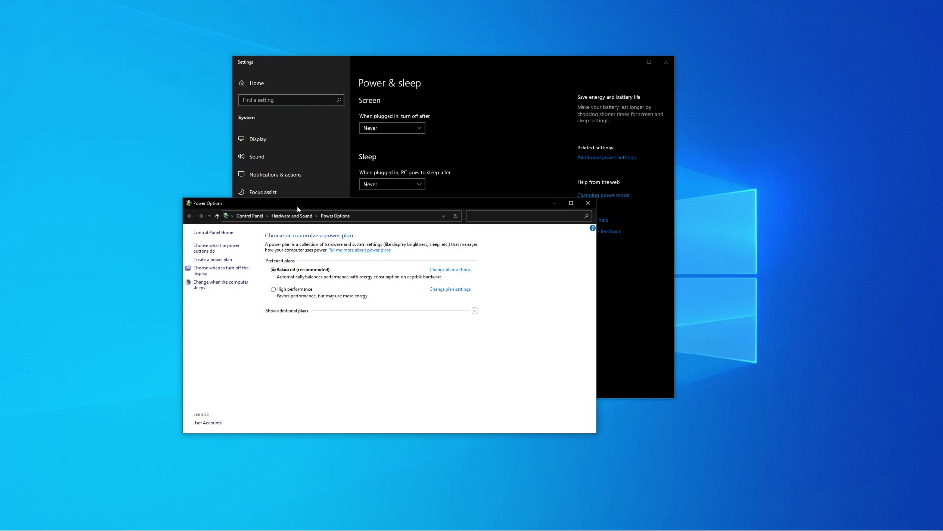
left_click_drag(301, 204, 315, 194)
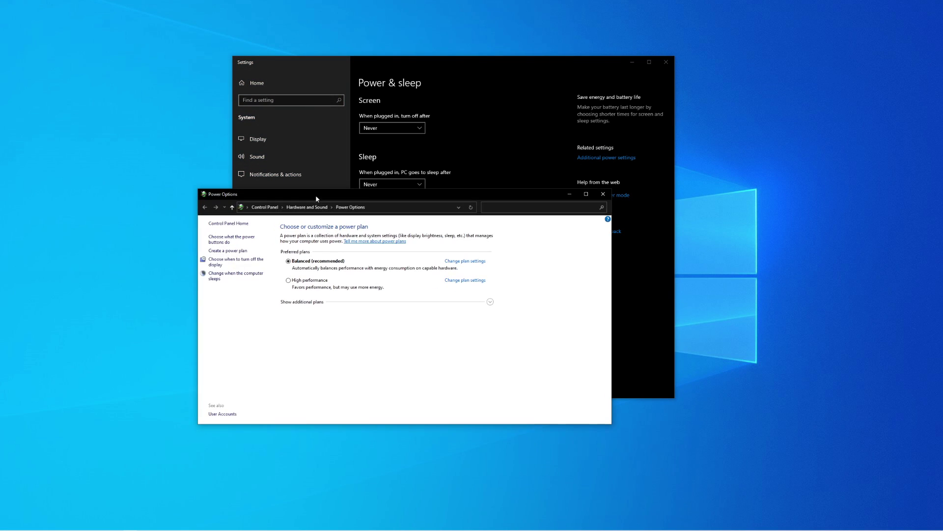
Step: Unlock the shutdown settings, uncheck Turn on fast startup, and save the change
left_click(226, 242)
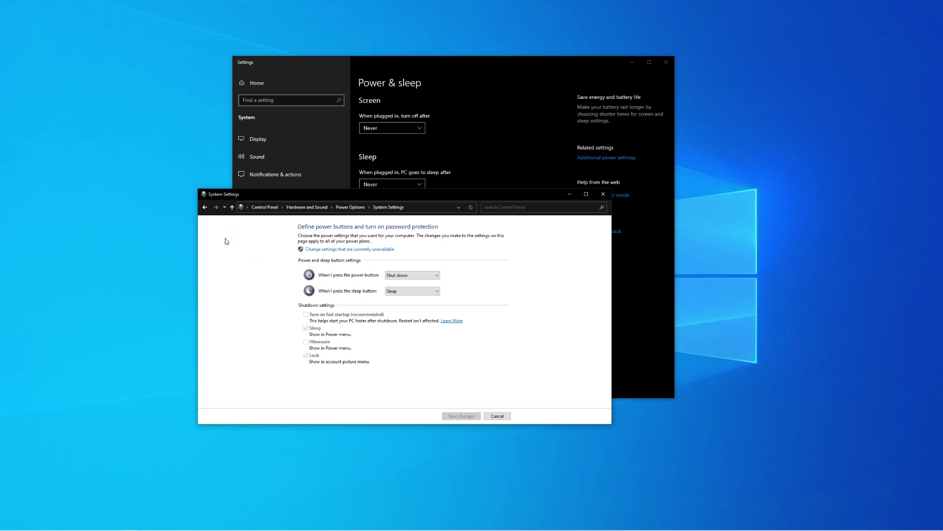
left_click(315, 249)
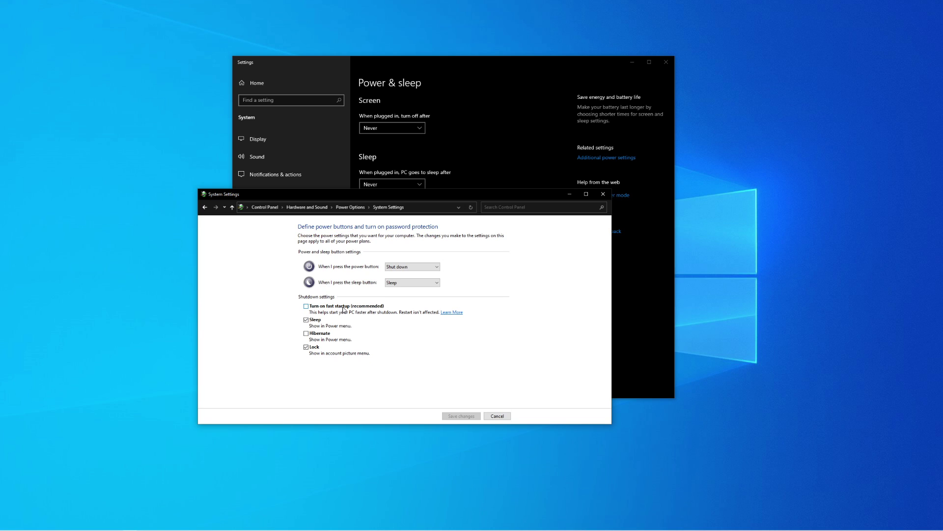
left_click(312, 308)
left_click(455, 417)
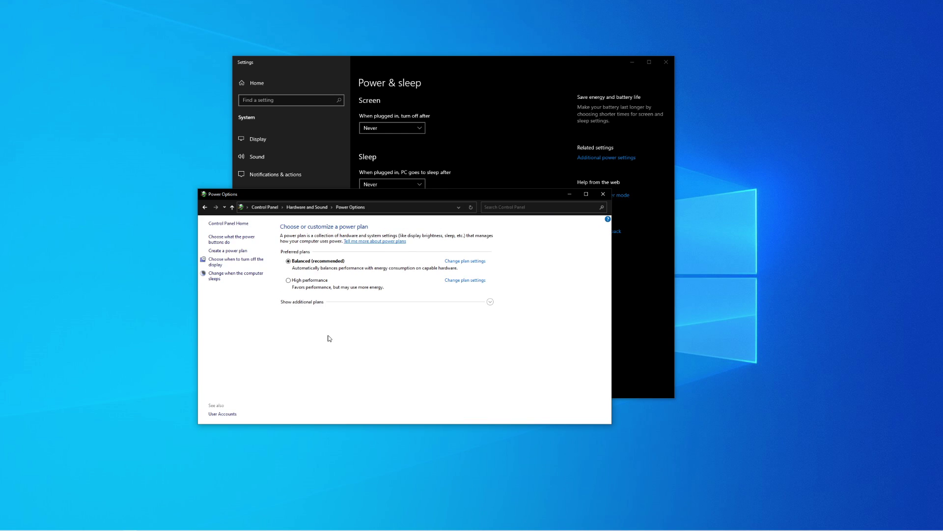
Step: Open the Balanced plan's advanced power settings, keeping Balanced as the plan being edited
left_click(452, 263)
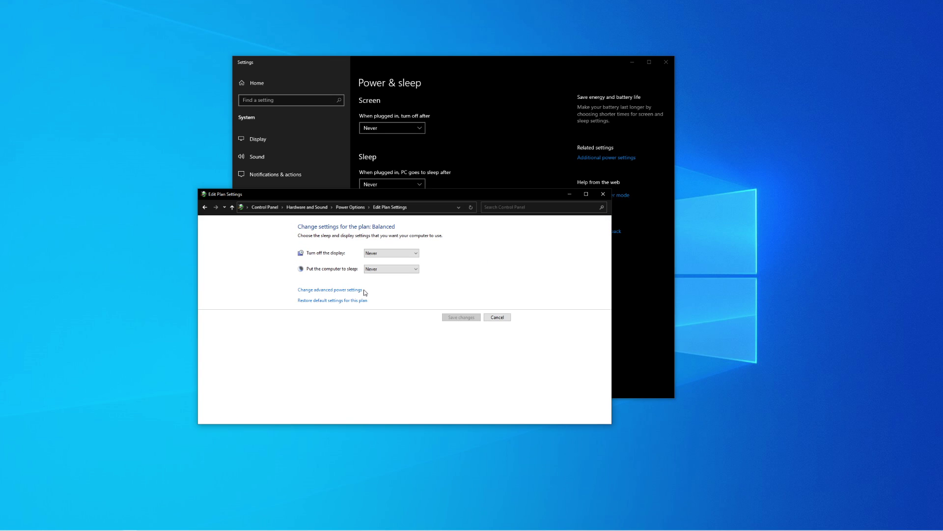
left_click(309, 293)
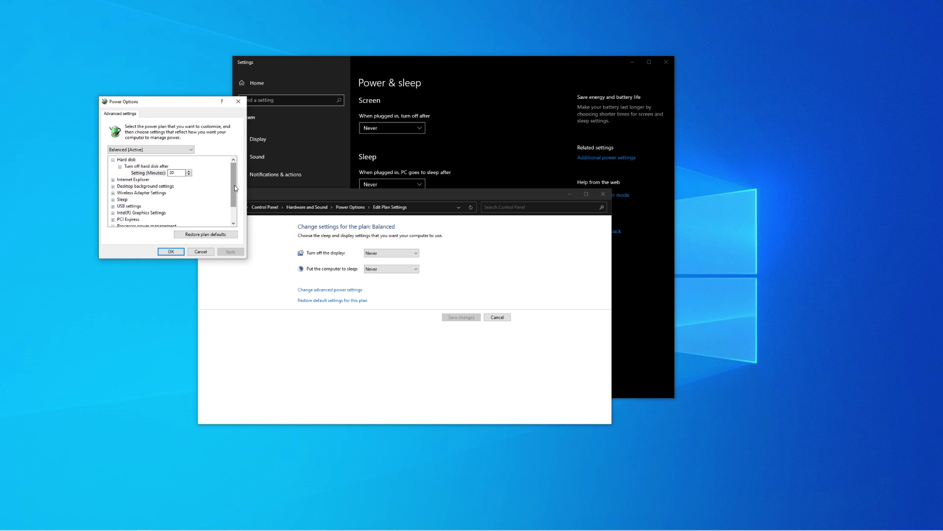
left_click_drag(234, 185, 236, 202)
left_click(150, 150)
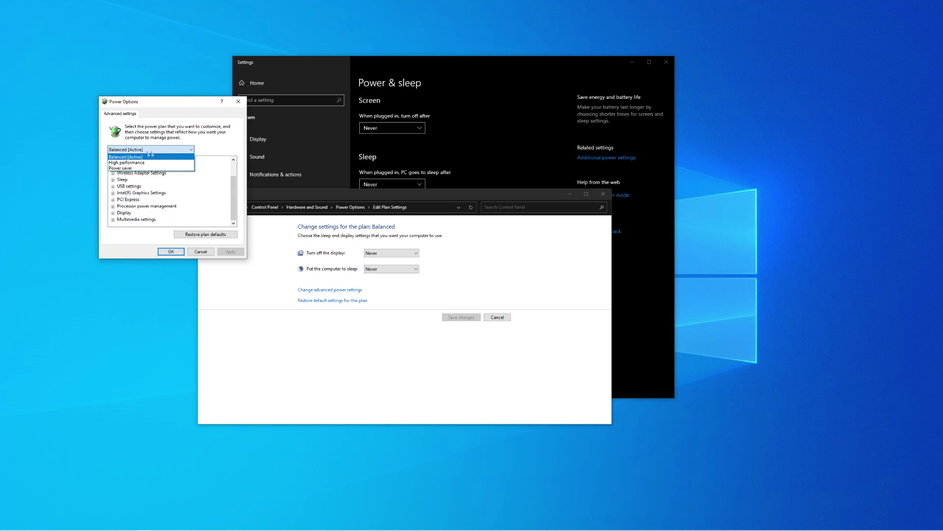
left_click(132, 155)
left_click(131, 151)
left_click(145, 157)
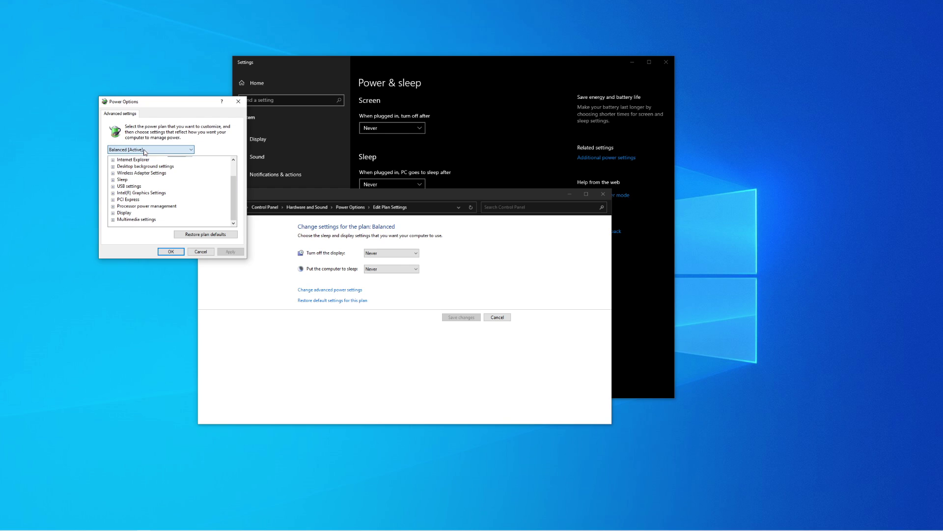
Step: Set PCI Express Link State Power Management to Off and apply it
left_click(113, 201)
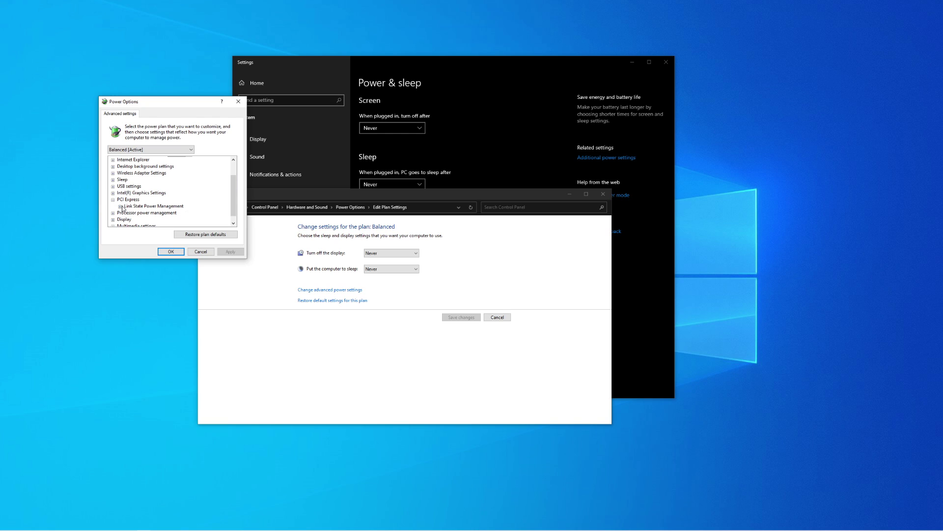
left_click(120, 207)
left_click(151, 213)
left_click(157, 214)
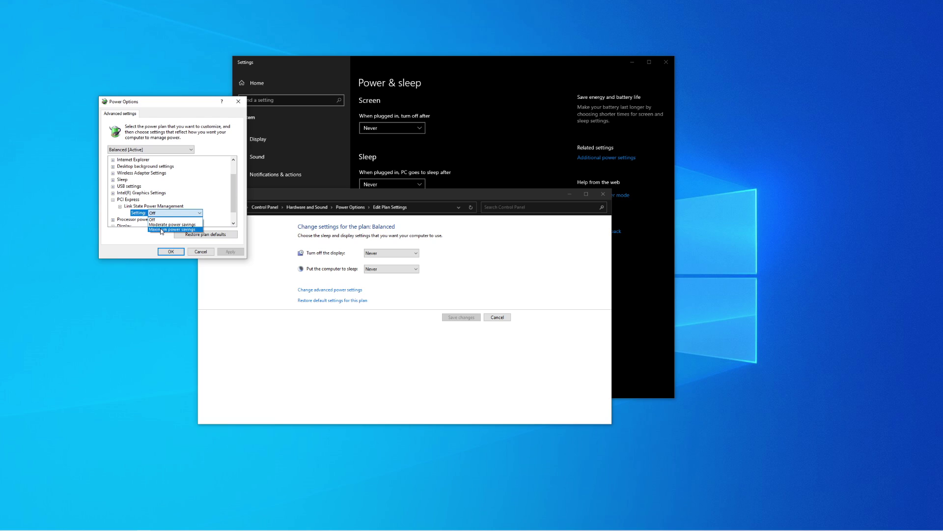
left_click(162, 219)
left_click(162, 213)
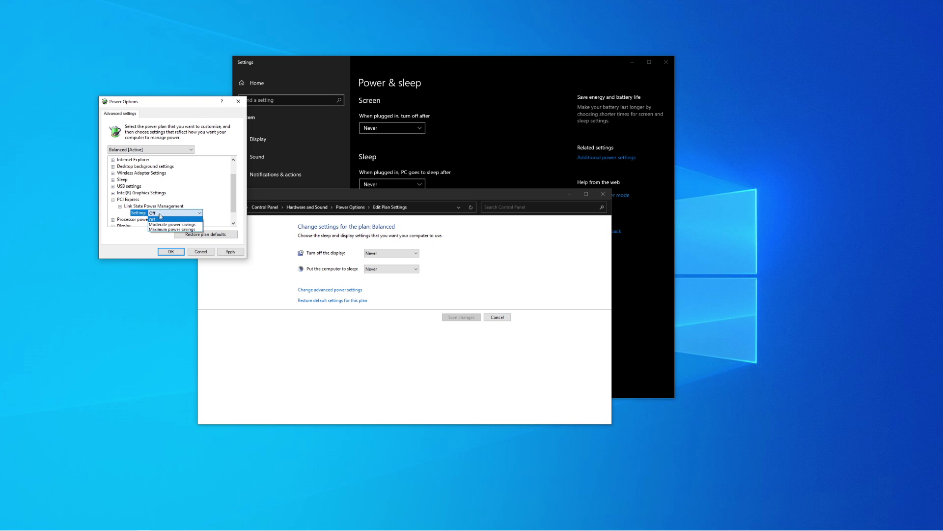
left_click(158, 219)
left_click(218, 251)
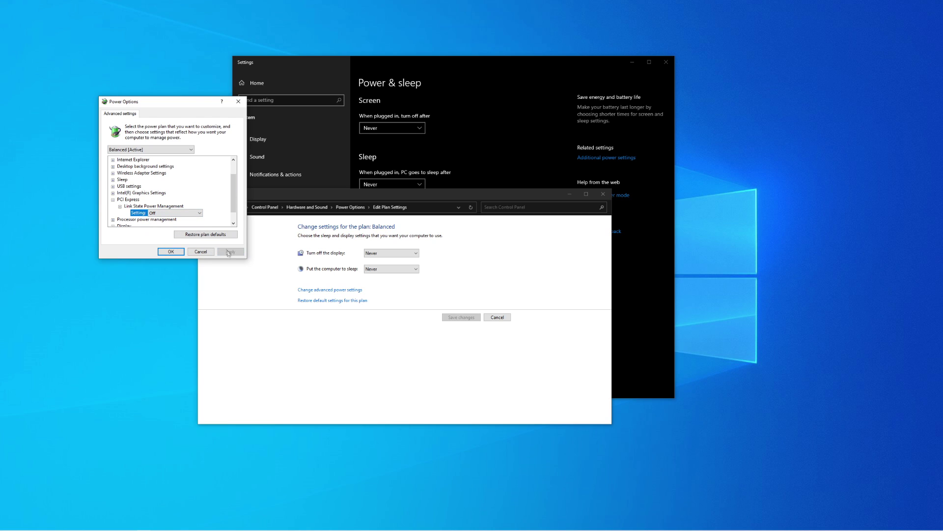
Step: Look over the High performance and Power saver plans, then dismiss the advanced settings dialog
left_click(147, 149)
left_click(134, 166)
left_click(130, 151)
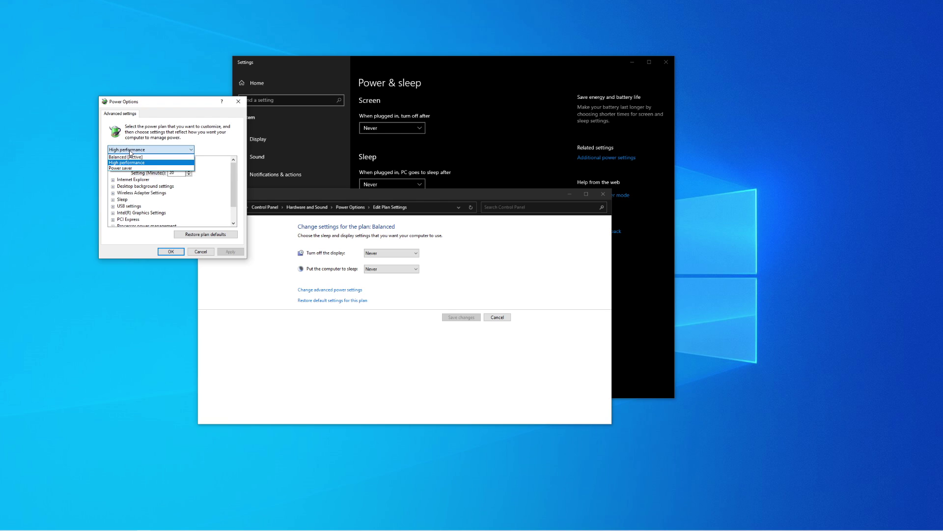
left_click(125, 168)
left_click(147, 149)
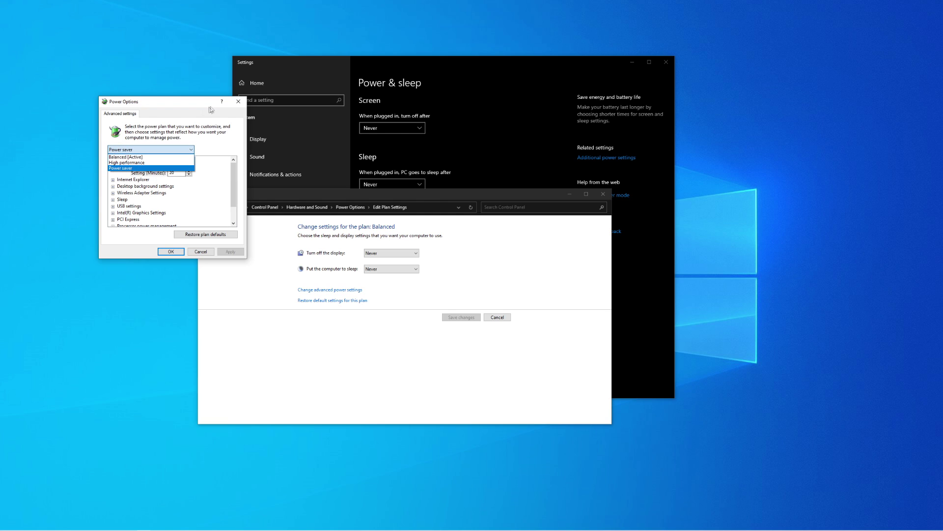
key("Escape")
key("Escape")
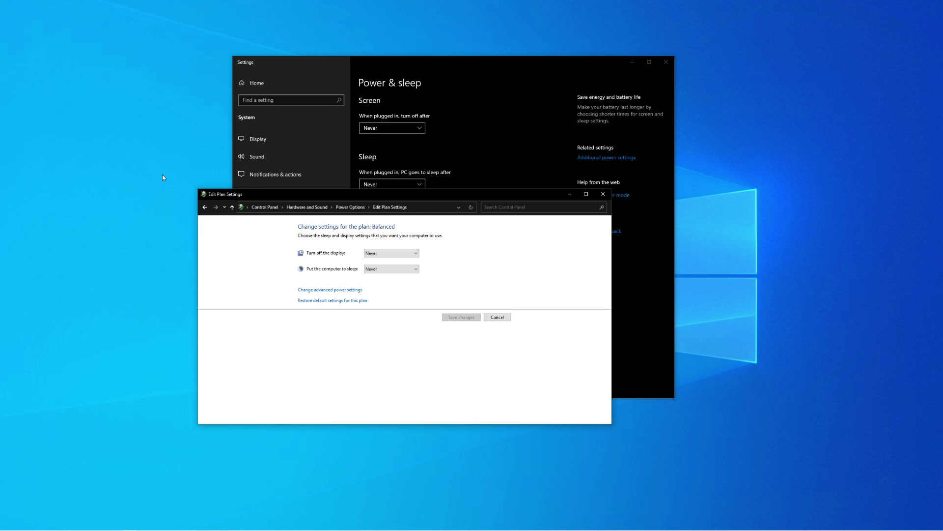
Step: Close Edit Plan Settings, launch Device Manager via a Start search, and select Network adapters
left_click(97, 362)
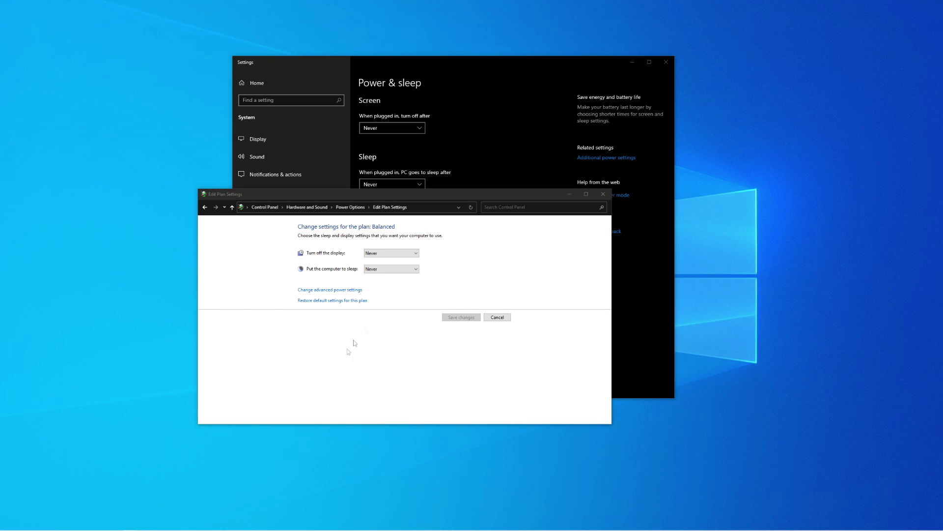
left_click(603, 194)
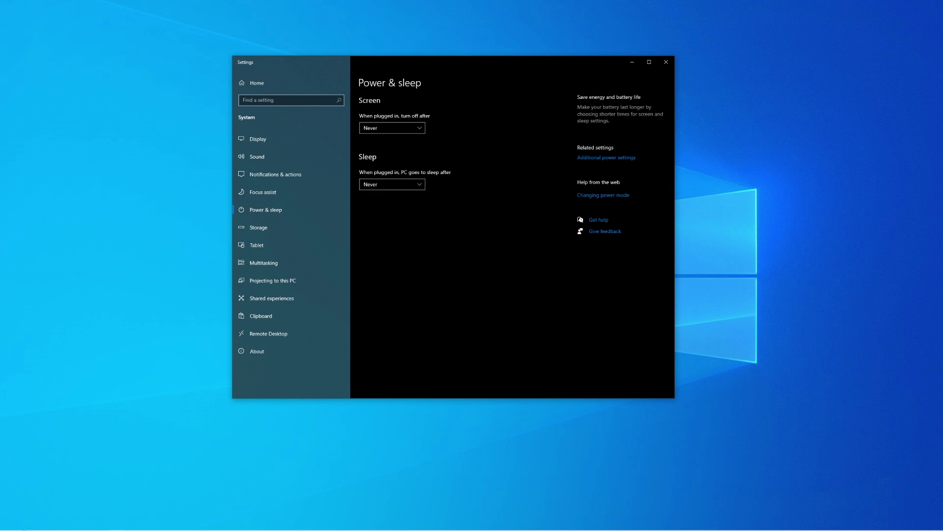
left_click(7, 525)
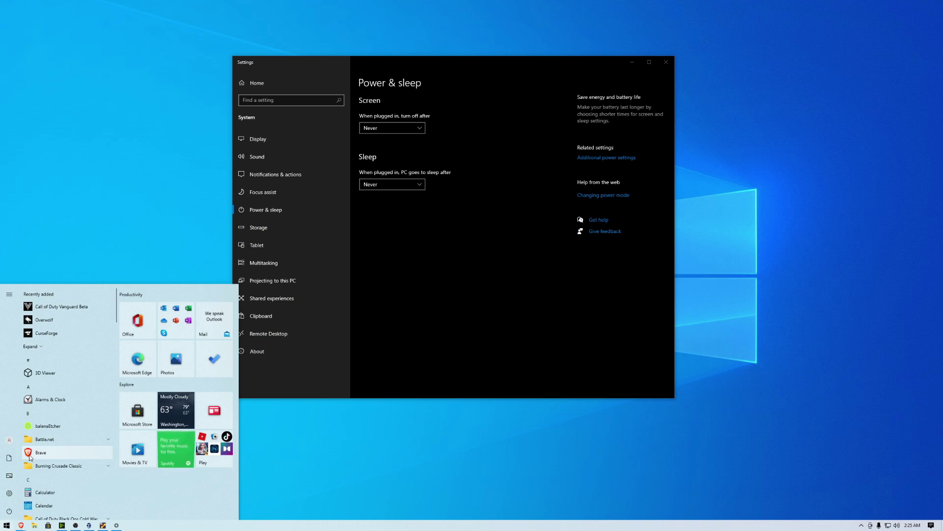
type("device man")
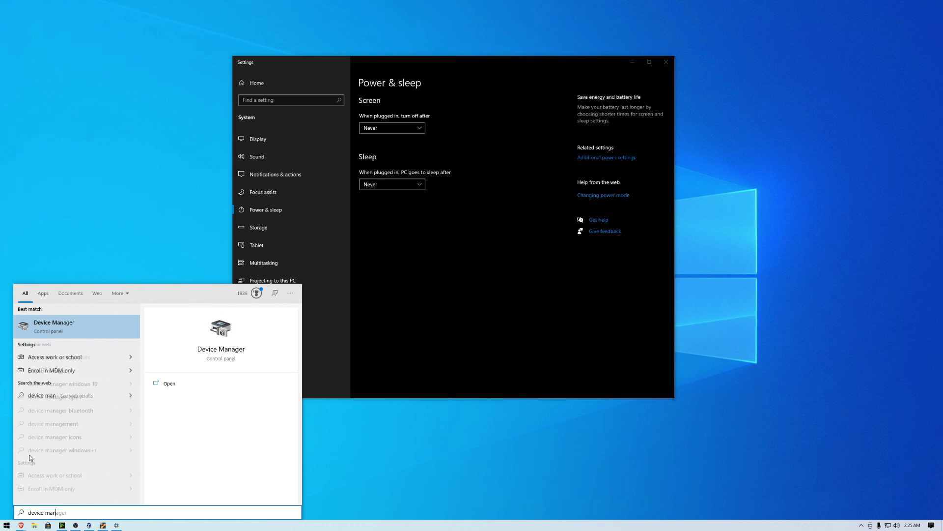
type("ger")
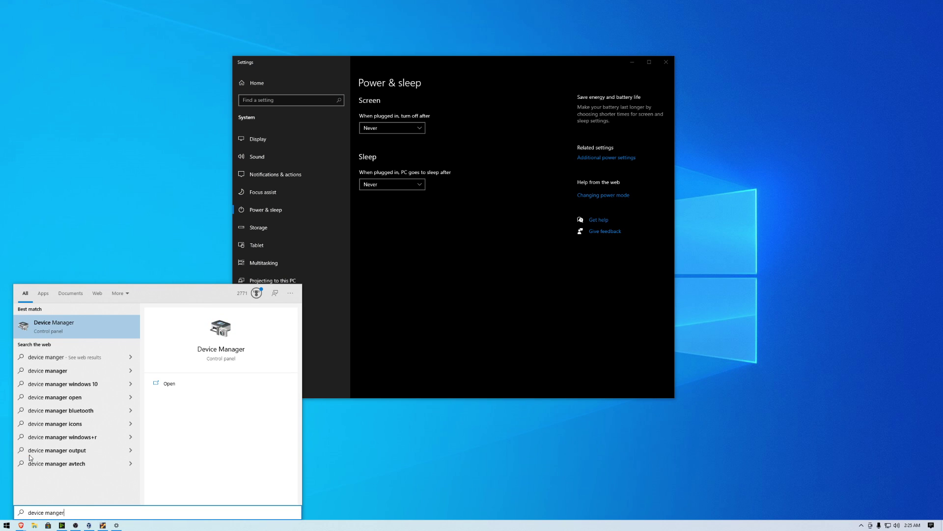
key("Return")
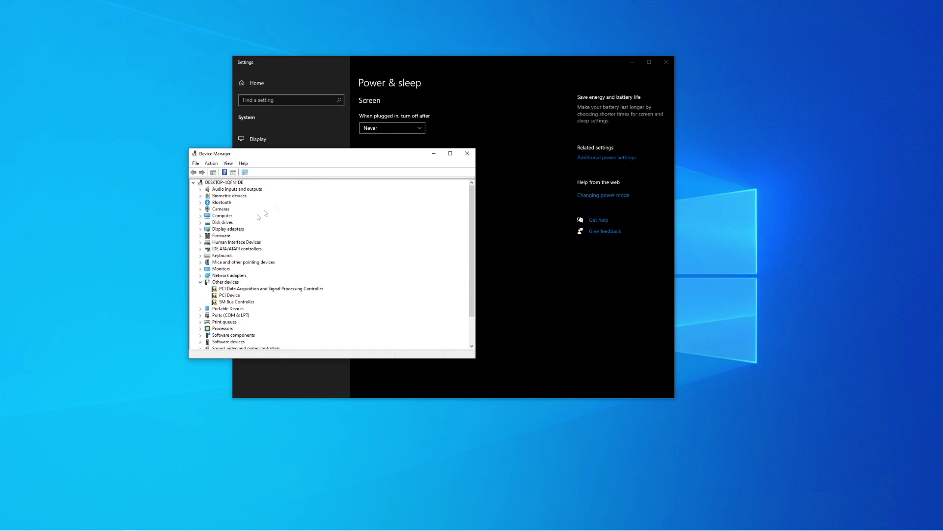
left_click(215, 276)
Step: Expand Network adapters and open the TP-Link Gigabit PCI Express Adapter's Properties
left_click(200, 276)
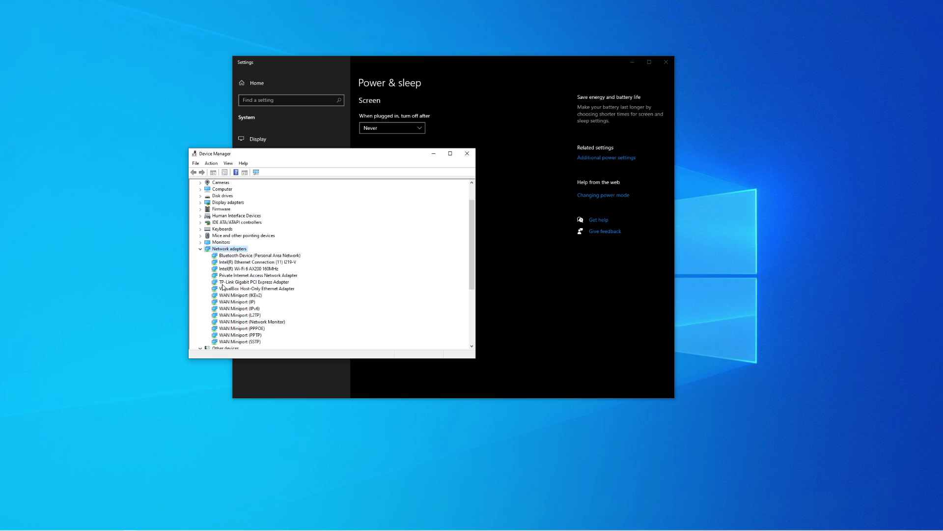
right_click(222, 283)
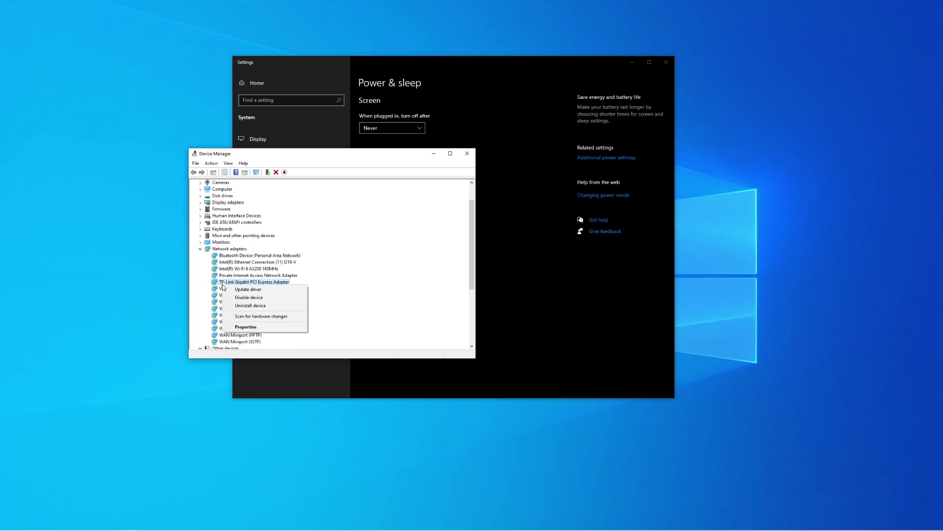
left_click(247, 327)
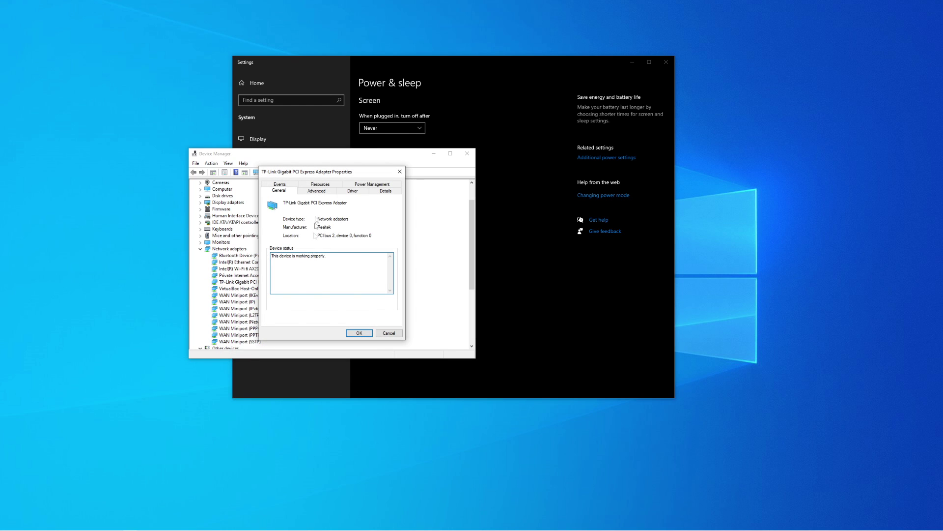
Step: Check the TP-Link adapter's Power Management and set Wake on Magic Packet to Enabled
left_click(362, 185)
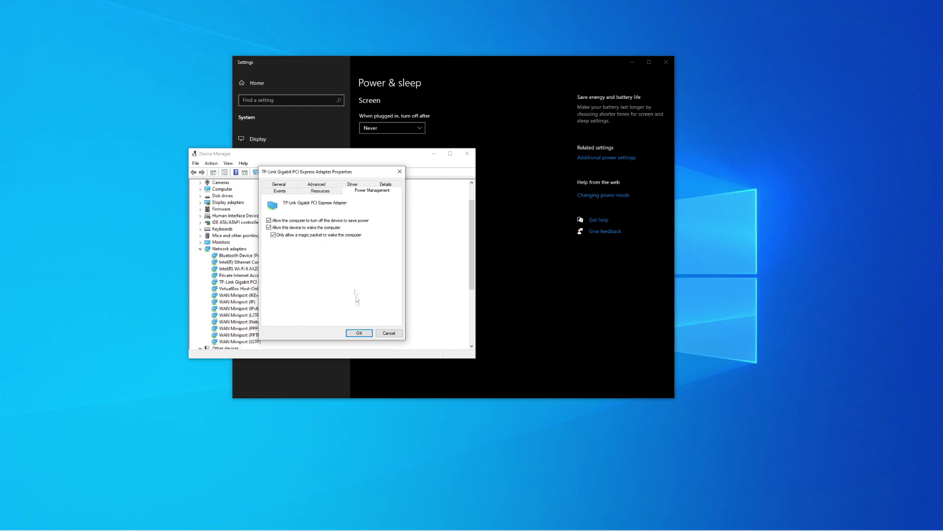
left_click(315, 186)
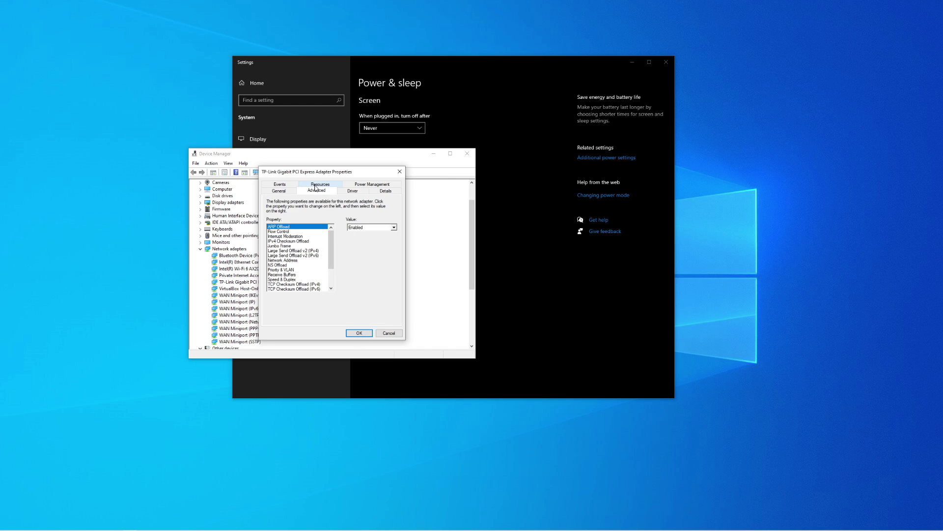
left_click_drag(332, 241, 332, 260)
left_click(270, 280)
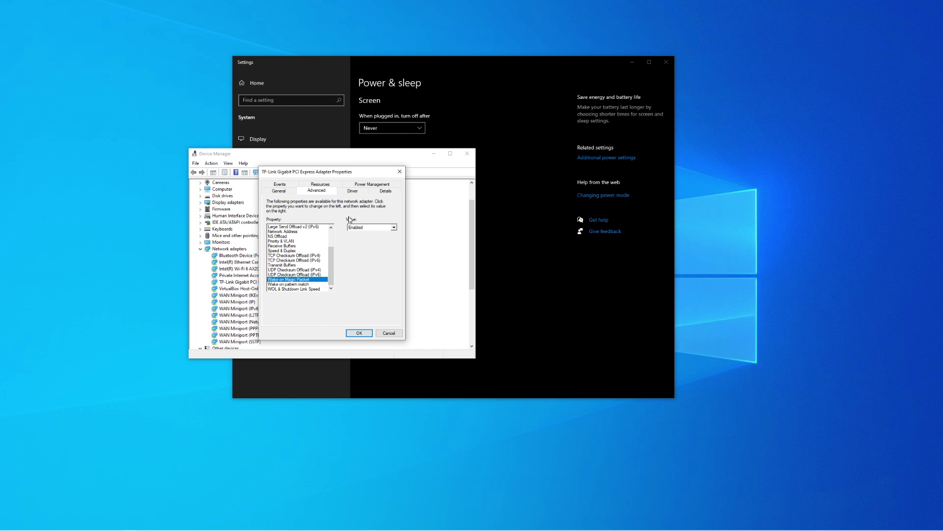
left_click(367, 228)
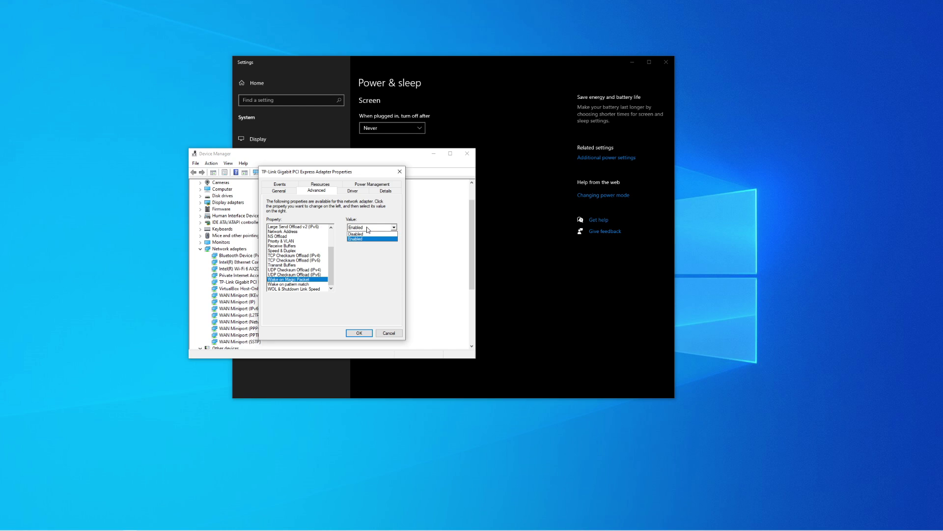
left_click(368, 229)
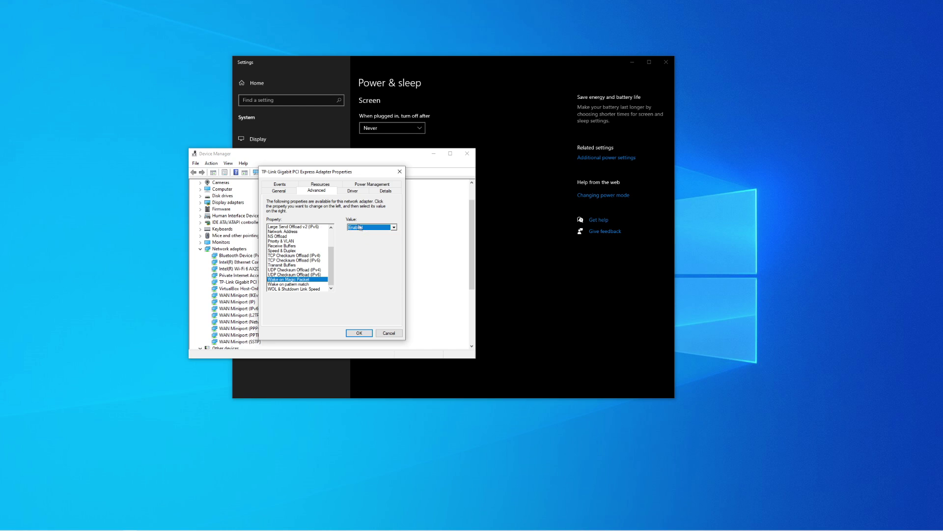
left_click(359, 332)
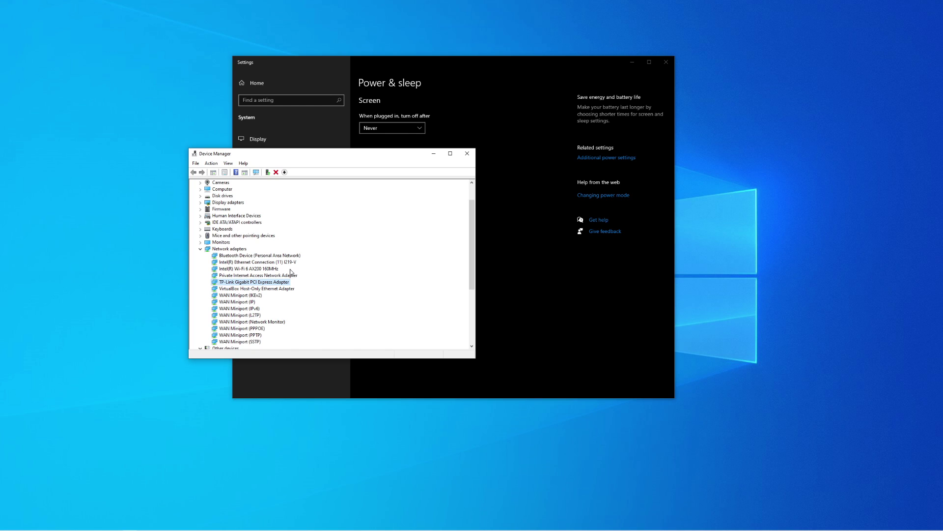
Step: Check the Intel Ethernet Connection adapter's wake options, then close Device Manager and Settings
left_click(248, 262)
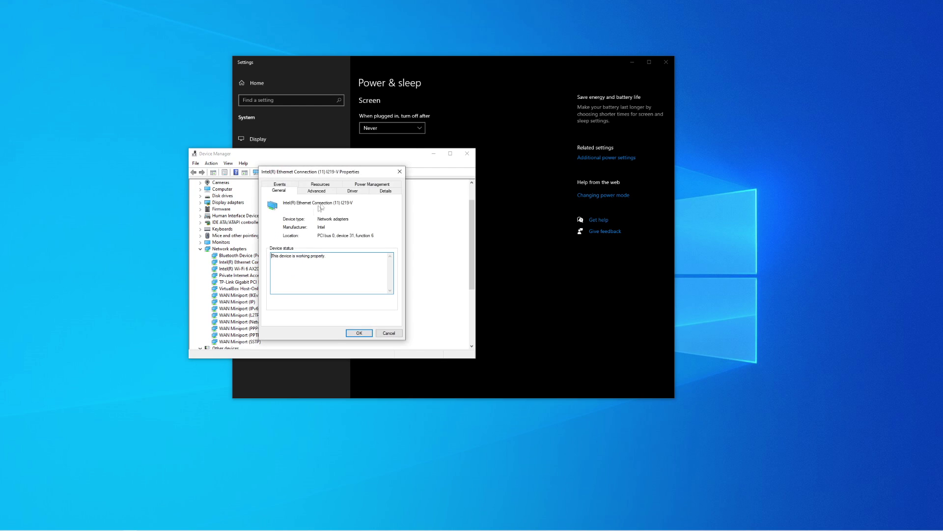
left_click(357, 184)
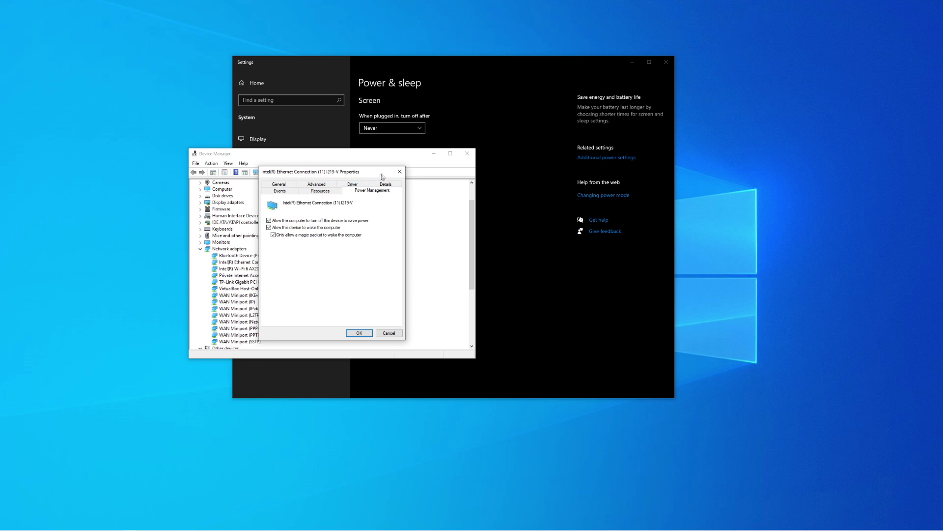
left_click(399, 172)
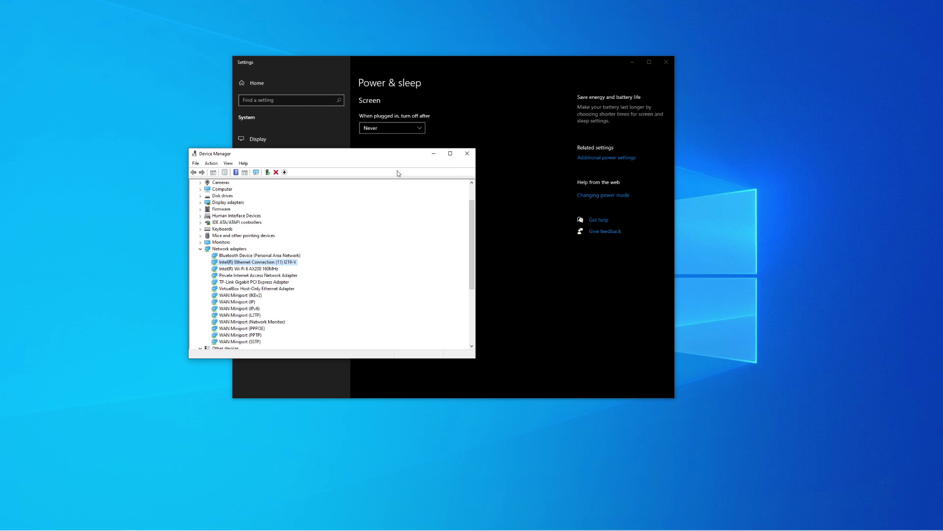
left_click_drag(420, 154, 390, 149)
left_click(436, 149)
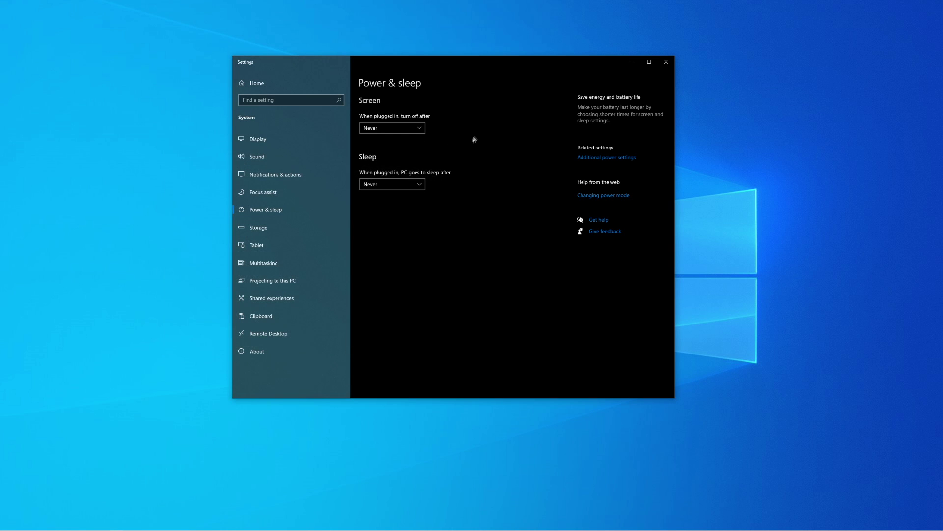
left_click(666, 62)
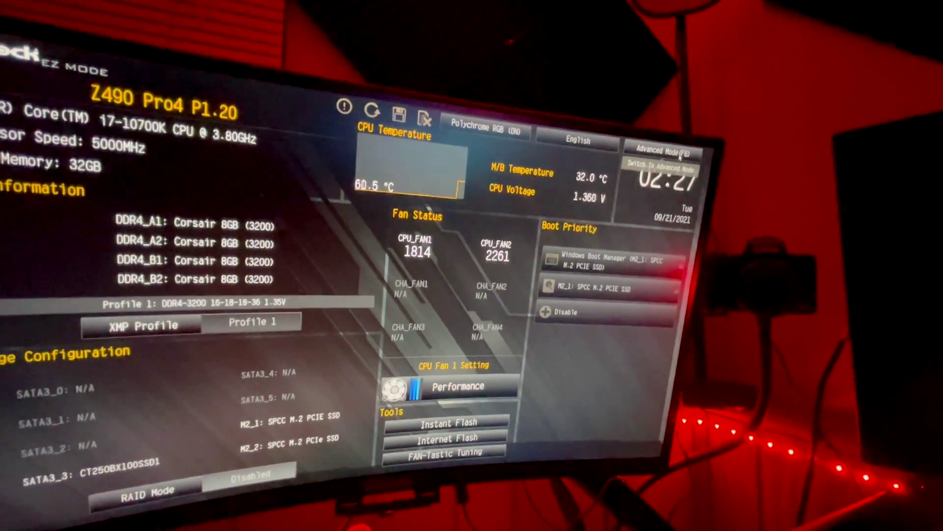
Step: Switch the ASRock UEFI to Advanced Mode and view the Boot tab settings
left_click(674, 164)
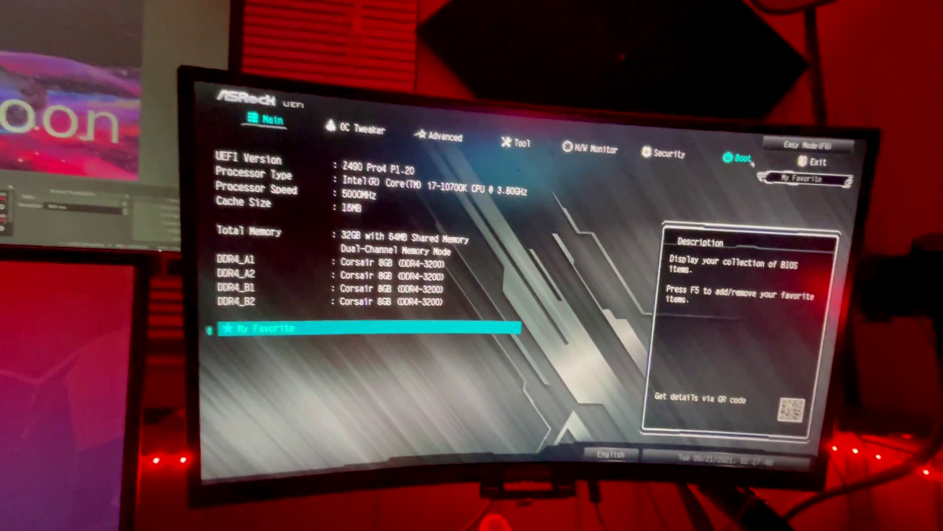
left_click(756, 158)
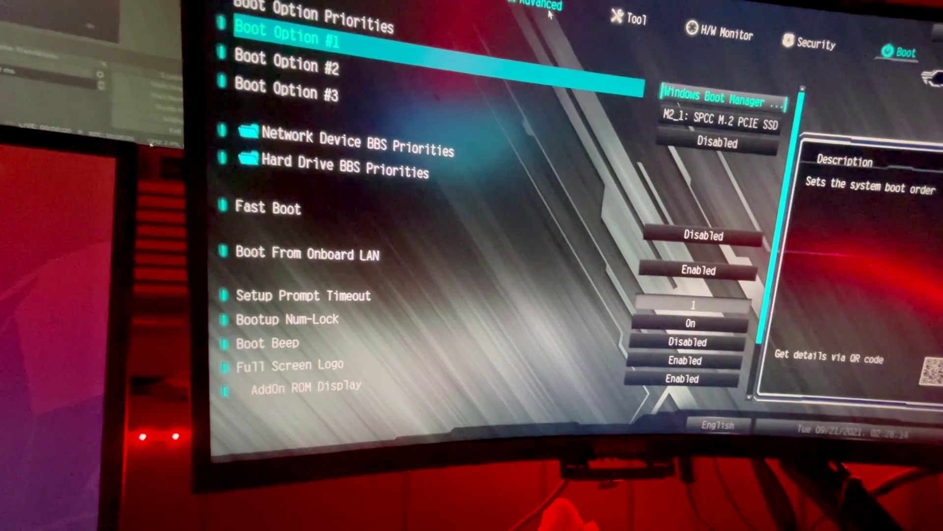
Step: Confirm PCIE Devices Power On is Enabled under Advanced, then move to the Exit page
left_click(543, 11)
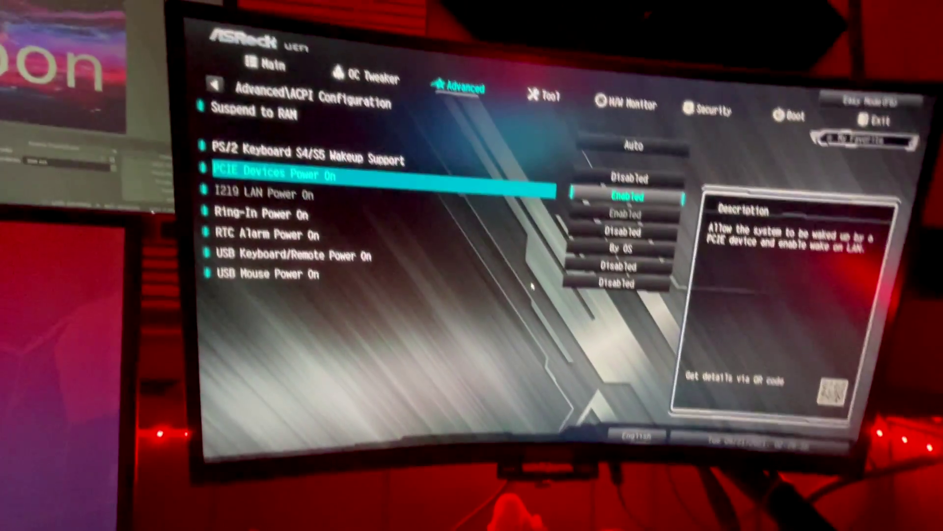
left_click(894, 116)
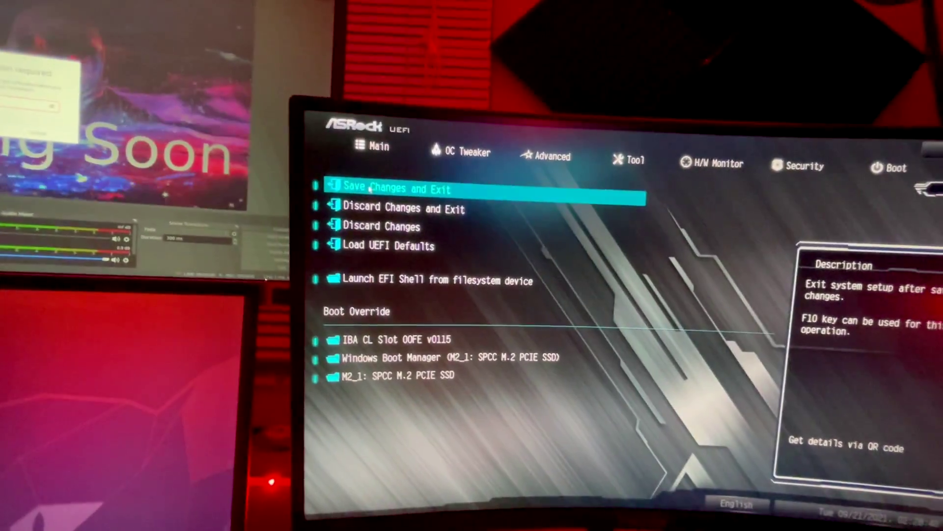
Step: Choose Save Changes and Exit to restart into Windows
left_click(369, 189)
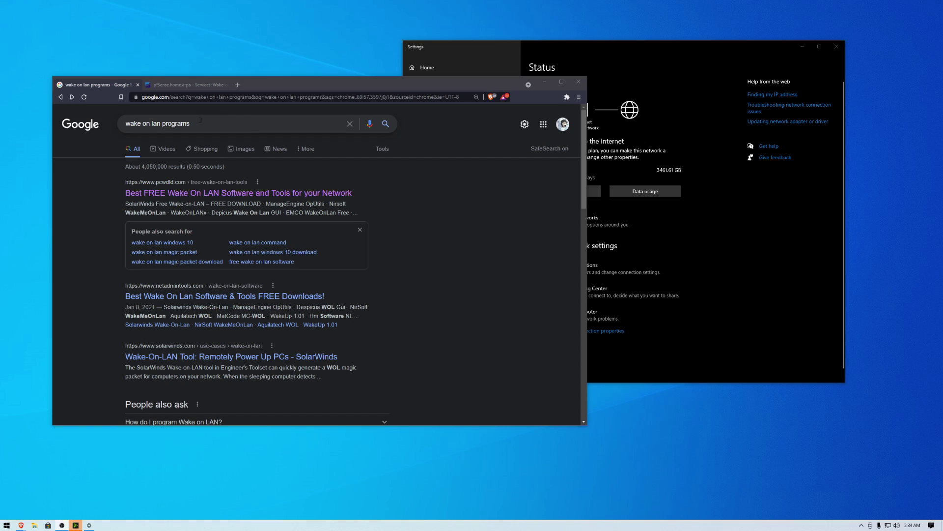
Step: Skim the first free Wake-on-LAN tools article, then switch to the pfSense Wake-on-LAN tab
left_click(206, 193)
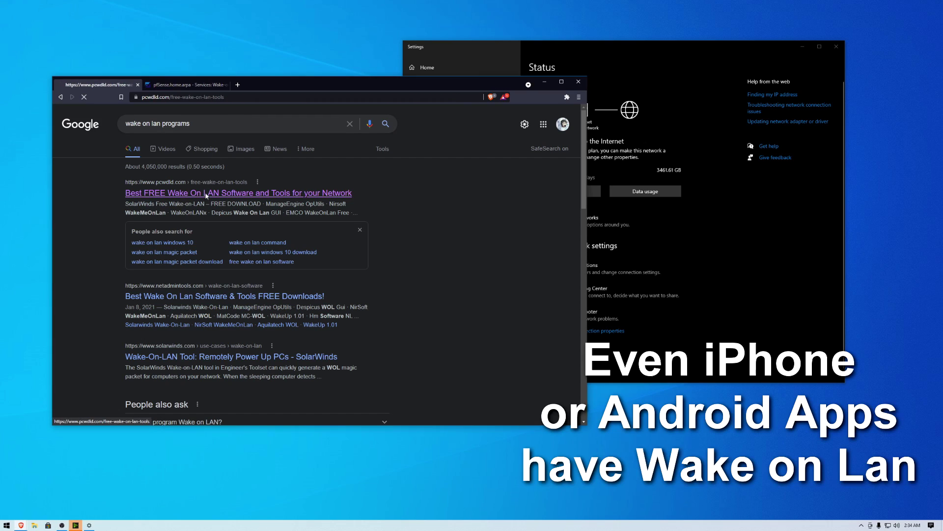
scroll(206, 196, "down", 3)
scroll(206, 195, "down", 5)
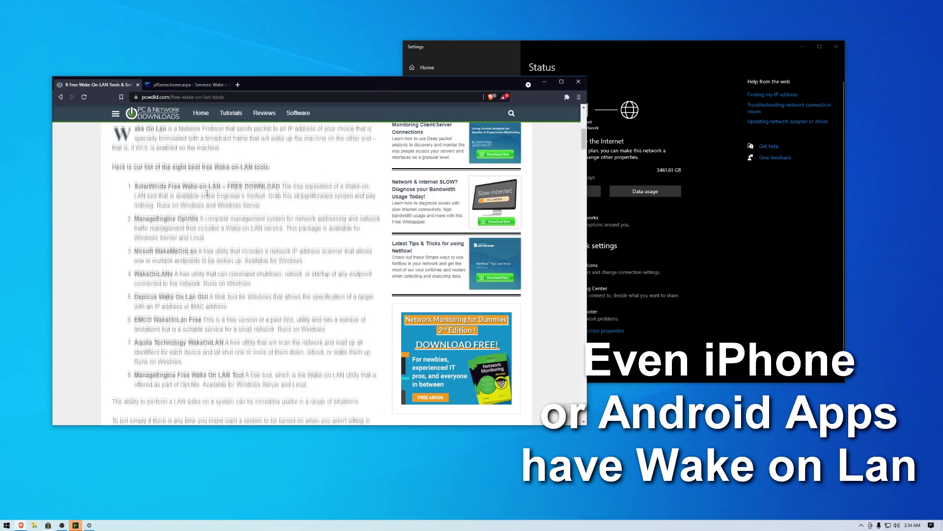
scroll(206, 193, "down", 10)
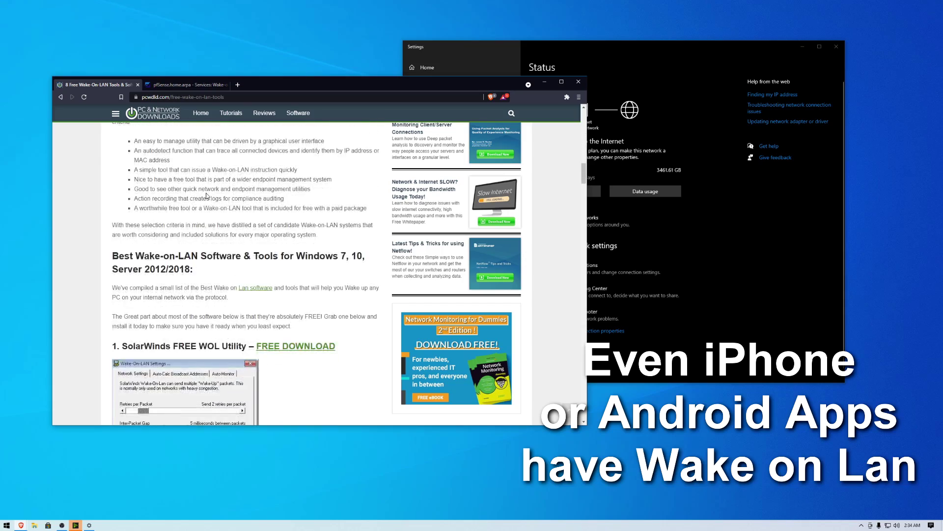
scroll(206, 195, "down", 10)
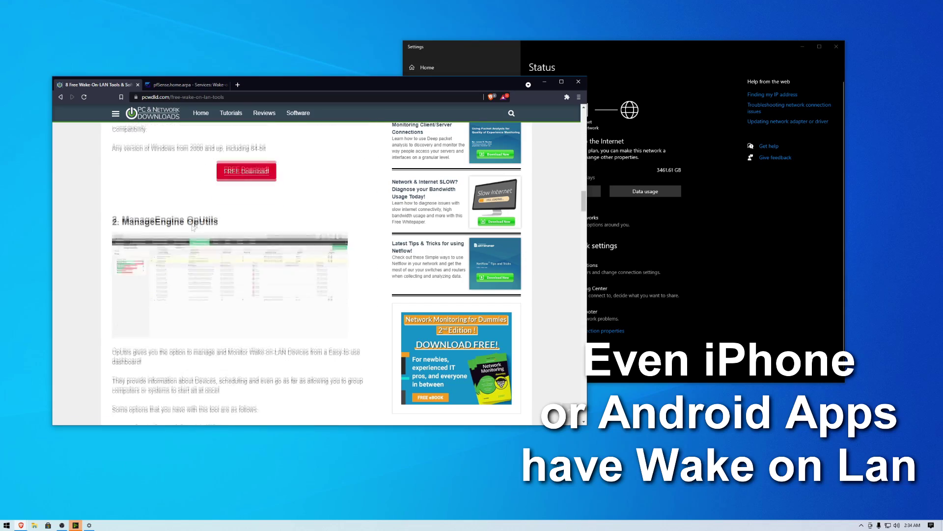
key("alt+Left")
key("ctrl+Tab")
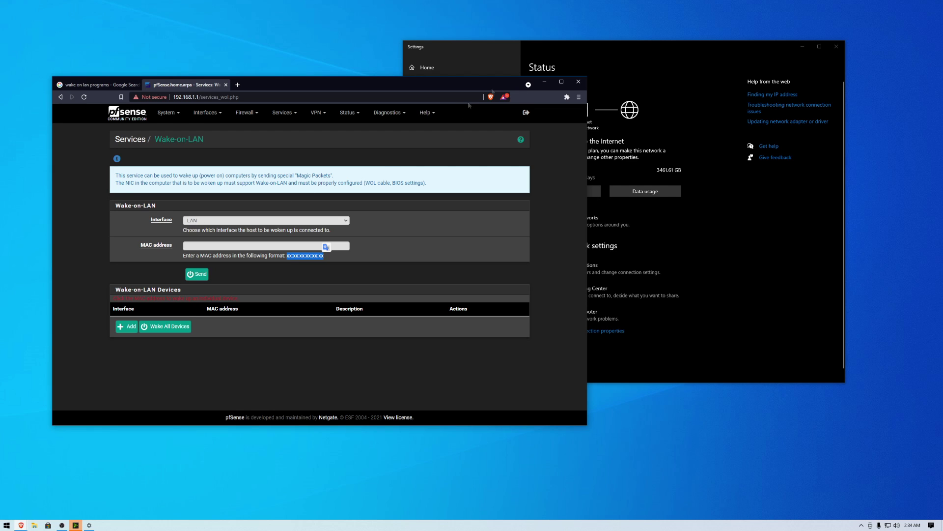
Step: Open Network Connections and view the Ethernet adapter's properties and status
left_click_drag(538, 48, 475, 52)
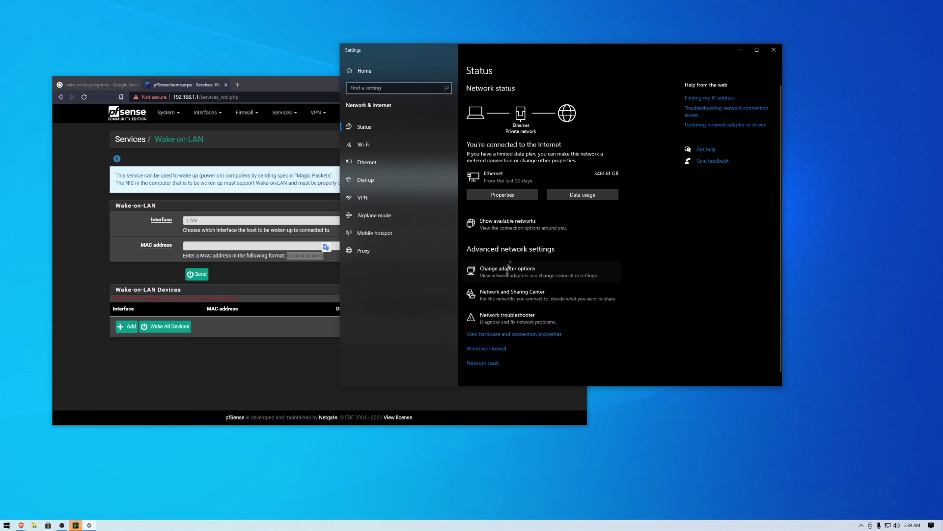
left_click(502, 275)
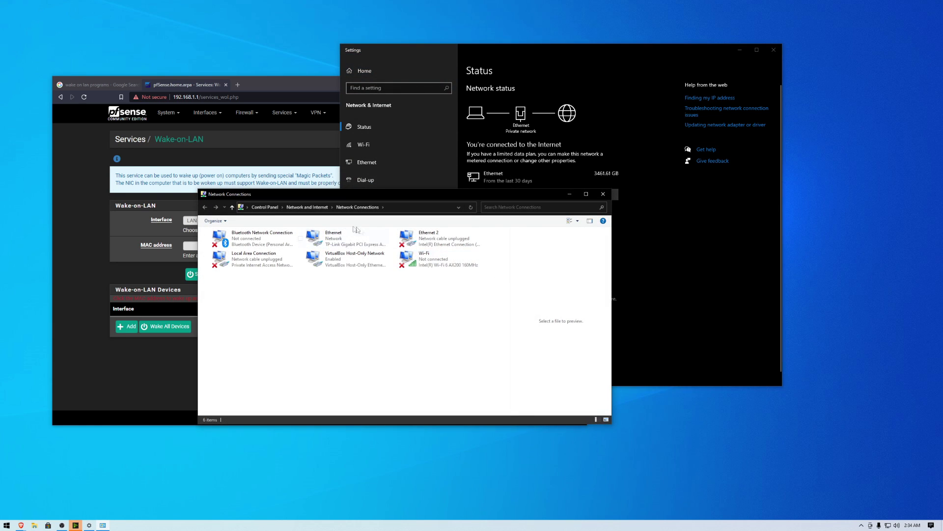
right_click(339, 235)
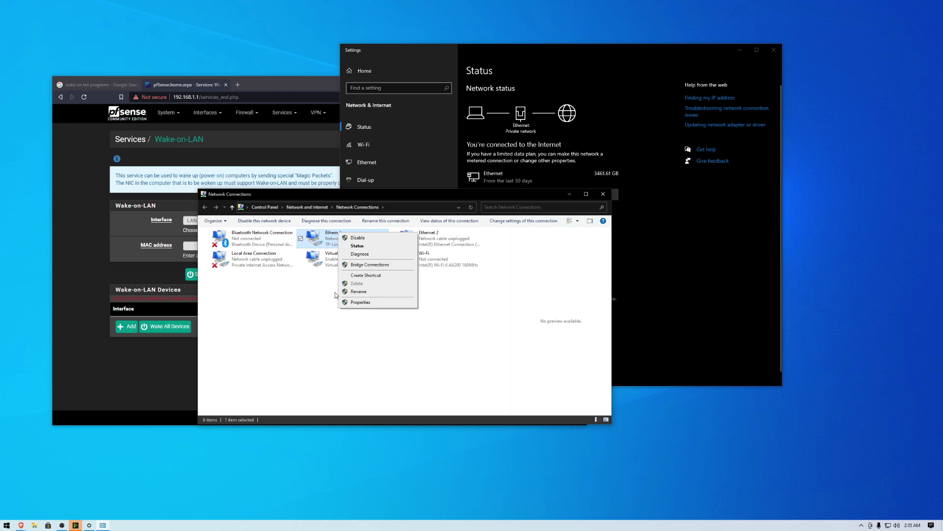
left_click(360, 303)
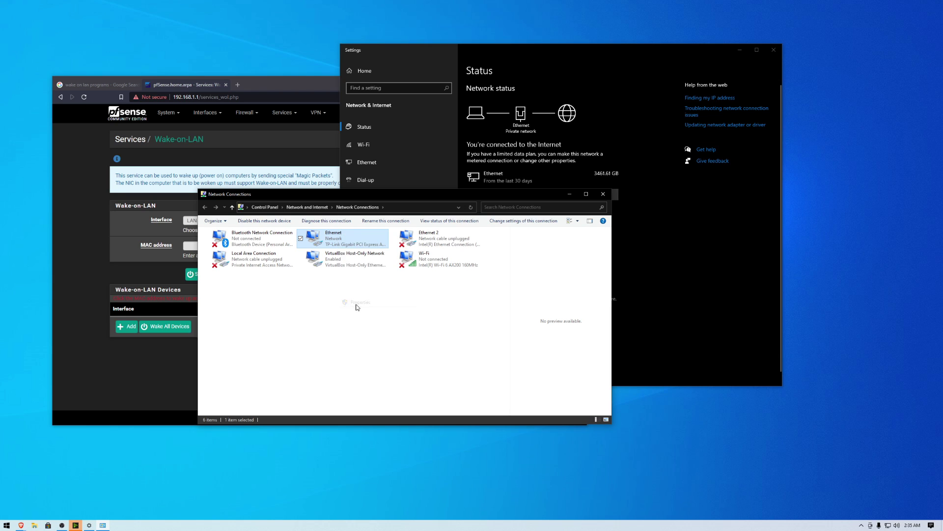
right_click(339, 241)
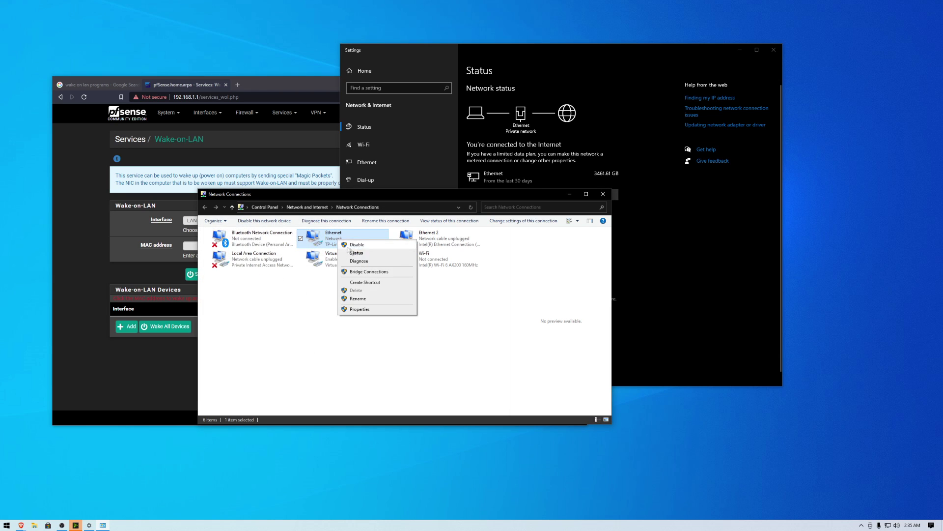
left_click(358, 254)
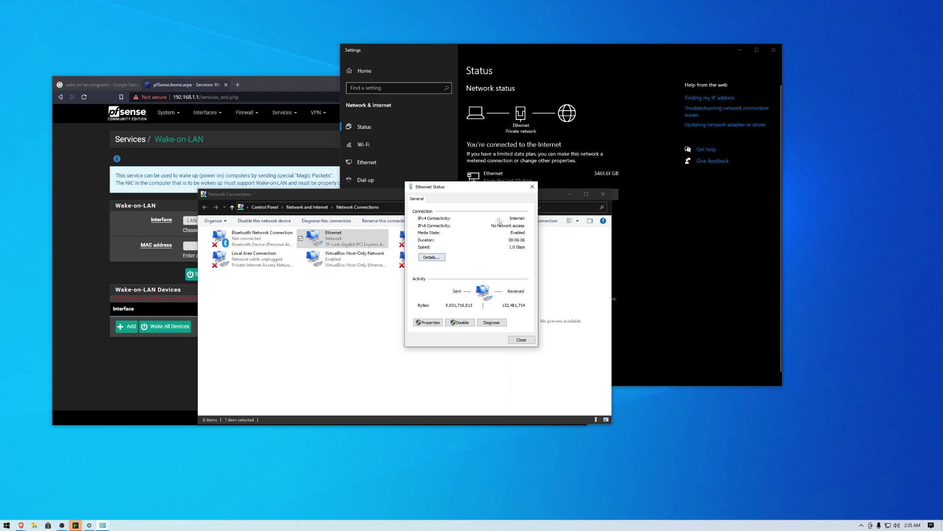
Step: Close the Ethernet Status and Network Connections windows and move Settings to the right
left_click(532, 187)
left_click_drag(484, 196, 533, 236)
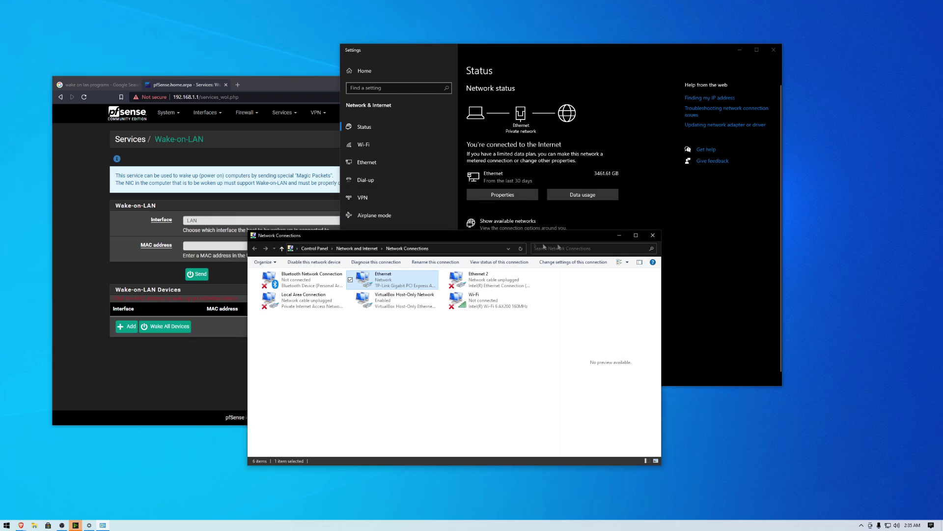
left_click(653, 235)
mouse_move(506, 57)
left_mouse_down()
mouse_move(617, 73)
mouse_move(604, 89)
left_mouse_up()
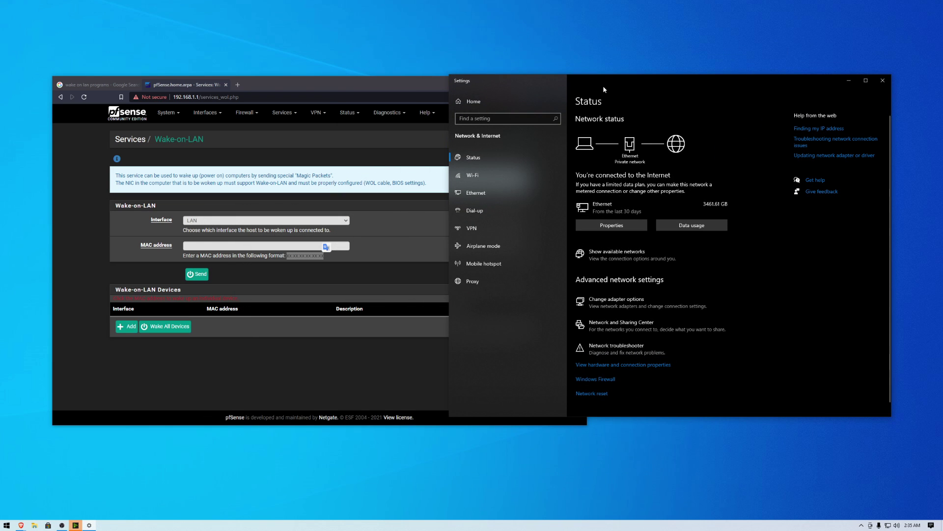
Step: Raise the pfSense Wake-on-LAN page, select the MAC format example, and focus the MAC address field
left_click(355, 154)
left_click_drag(286, 256, 330, 256)
left_click(219, 245)
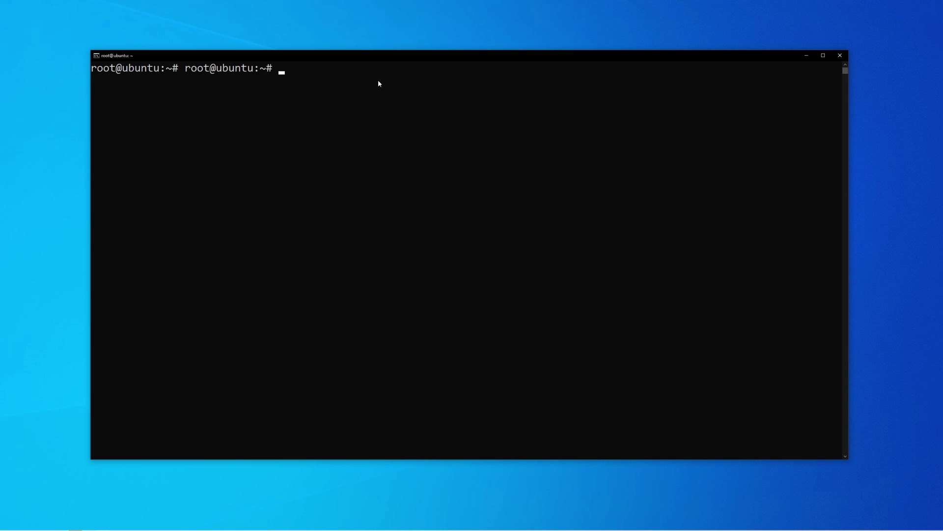
Step: Change to /var/www/html, create a wol folder, and open index.html with pico
type("cd /var/www/html")
key("Return")
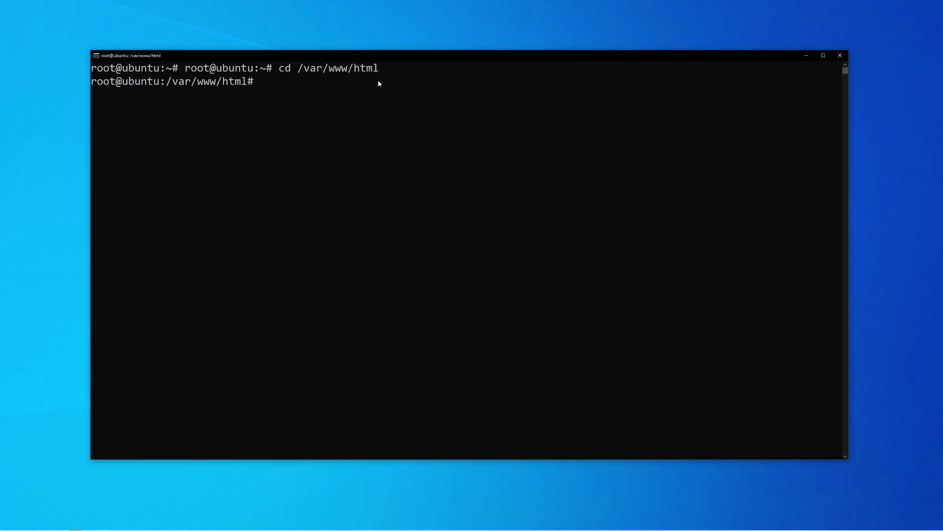
type("mkdir wol")
key("Return")
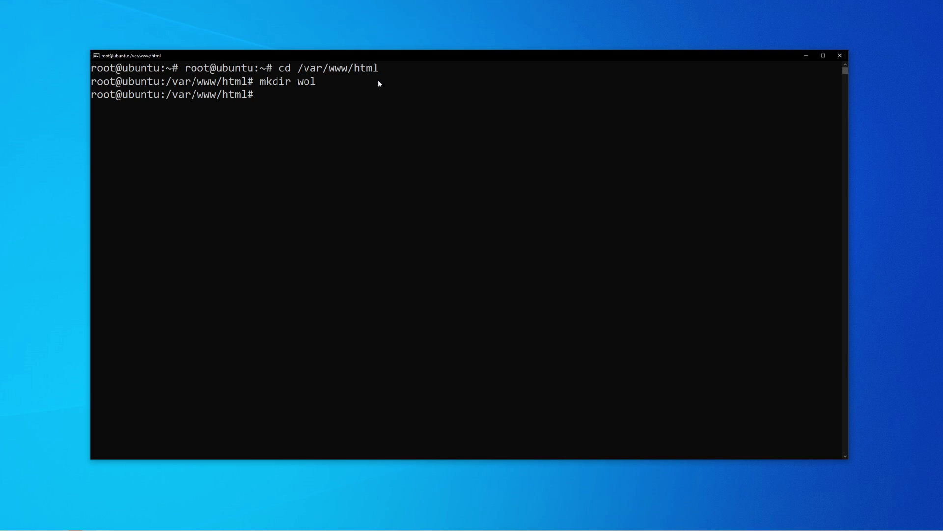
type("pico index.html")
key("Return")
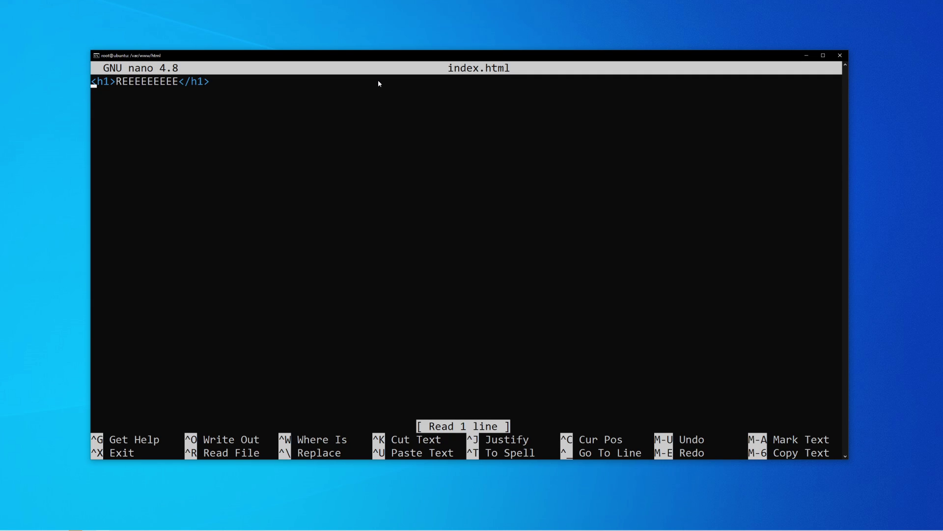
Step: Suspend nano and change into the wol folder with cd wol
key("ctrl+z")
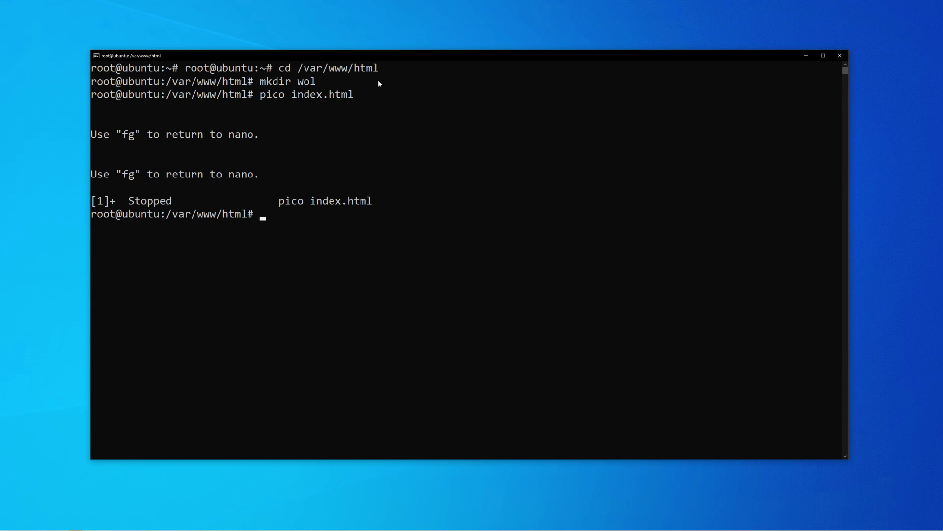
key("Up")
key("Left")
key("Left")
key("Left")
key("Left")
key("Left")
key("Left")
key("Left")
key("Left")
key("Left")
key("Left")
key("Left")
key("Left")
key("Left")
key("Left")
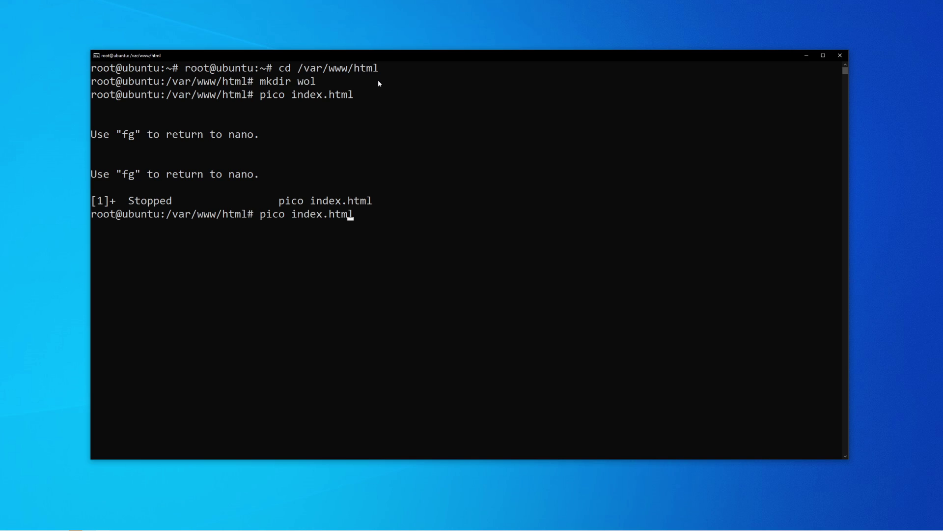
key("Left")
key("Delete")
key("Delete")
key("Delete")
key("Delete")
key("Delete")
key("Delete")
key("Delete")
key("Delete")
key("Delete")
key("Delete")
key("Delete")
key("Delete")
key("Delete")
key("Delete")
key("Delete")
type("cd")
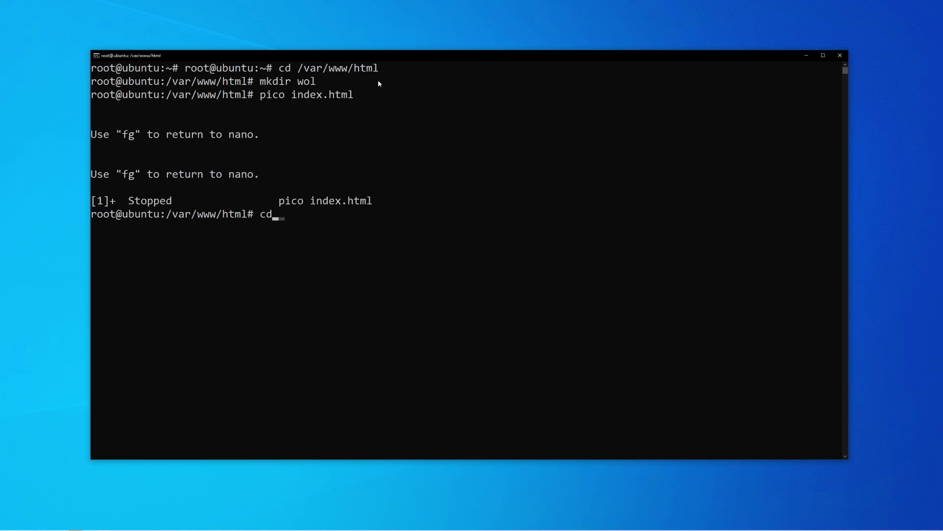
type(" pico")
key("BackSpace")
key("BackSpace")
key("BackSpace")
key("BackSpace")
type("wol")
key("Return")
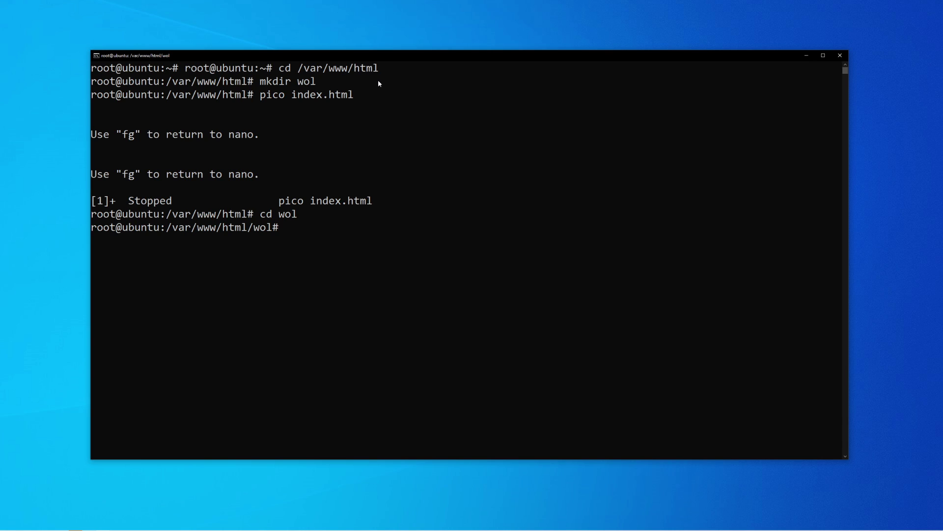
Step: Open a new index.html in wol, save and suspend it, then enter pico wol.php
key("Up")
key("Up")
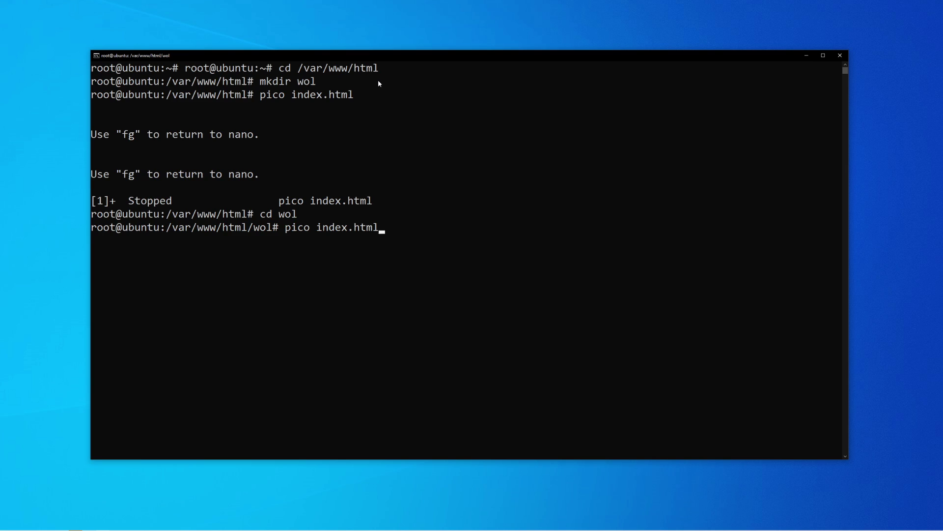
key("Return")
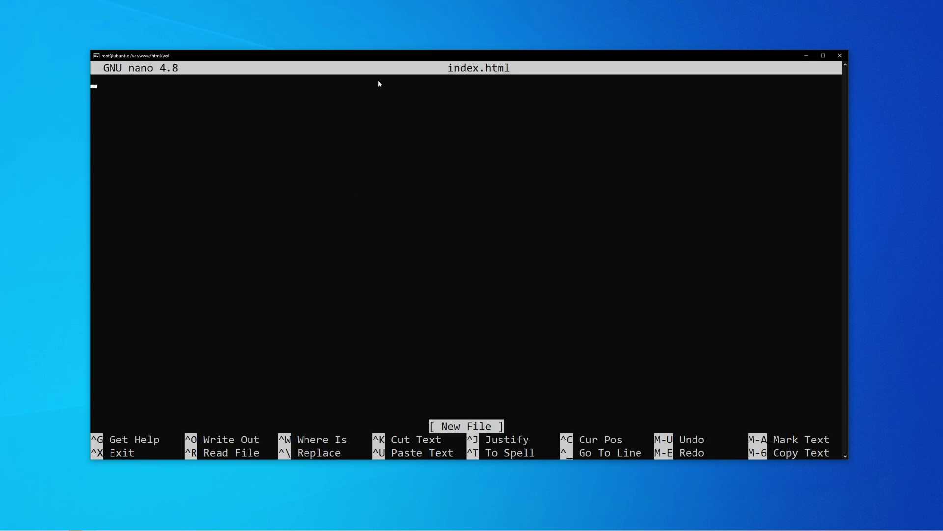
key("ctrl+o")
key("ctrl+z")
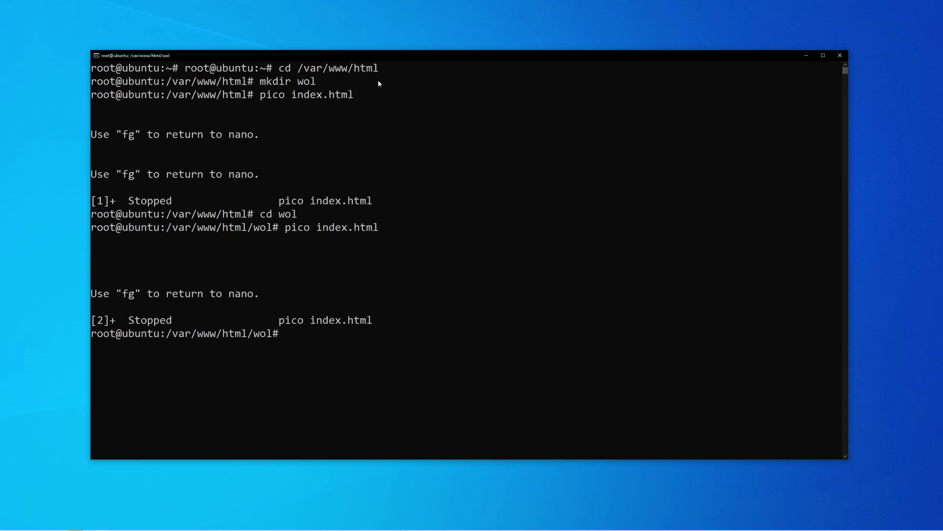
type("pico wol.php")
Step: Start wol.php with <?, { and the line exec "wakeonlan xx:xx:xx:xx:xx:xx"
key("Return")
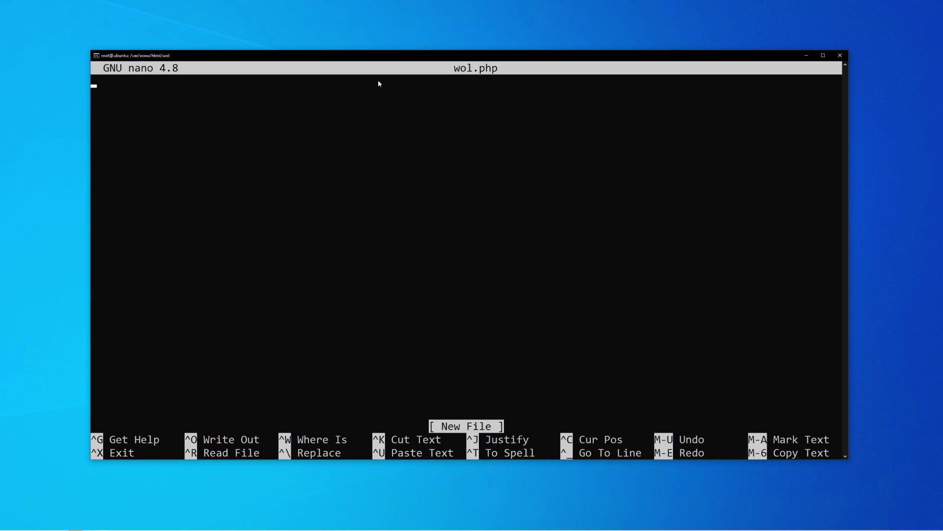
type("<?")
key("Return")
type("{")
key("Return")
type("exe")
key("BackSpace")
type("ex")
key("BackSpace")
type("c \"wakeonlan")
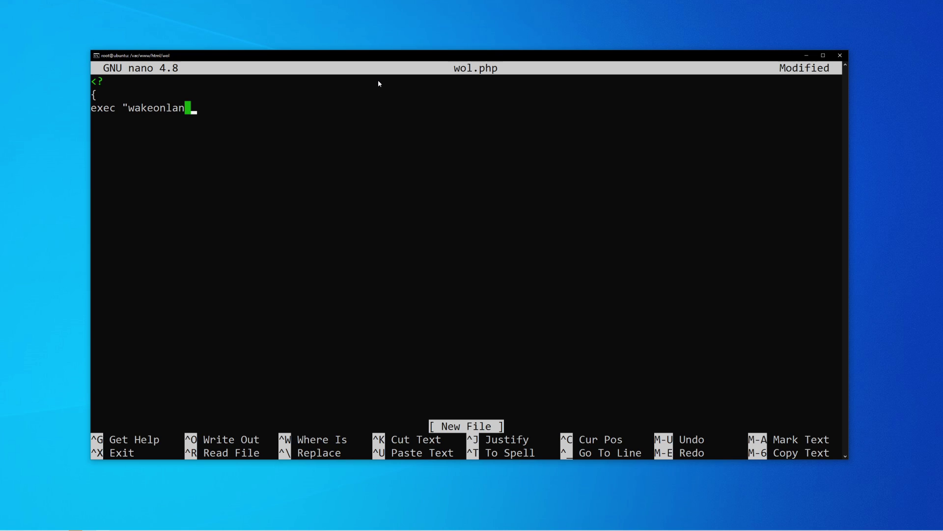
type("xx:xx:x")
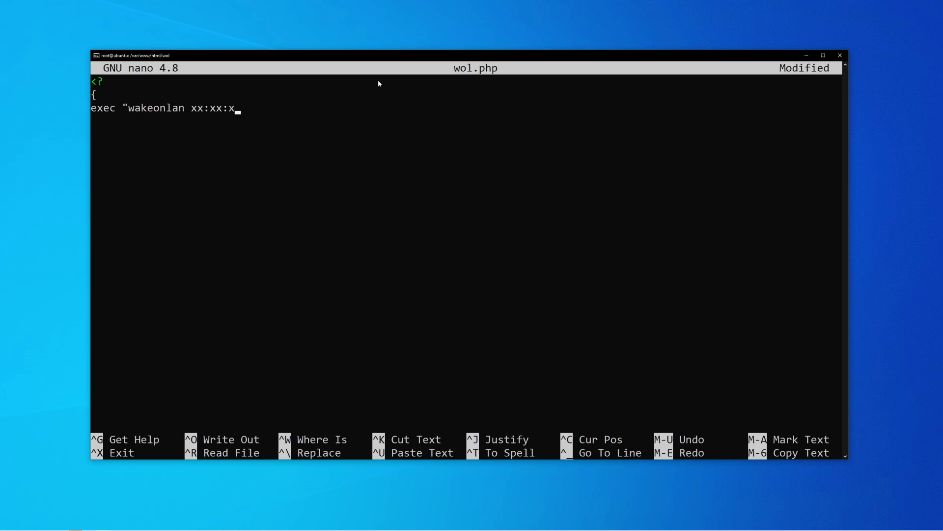
type("x:xx:xx:xx\"")
Step: Close the block with } and ?>, save wol.php, and suspend nano
key("Return")
type("}")
key("Return")
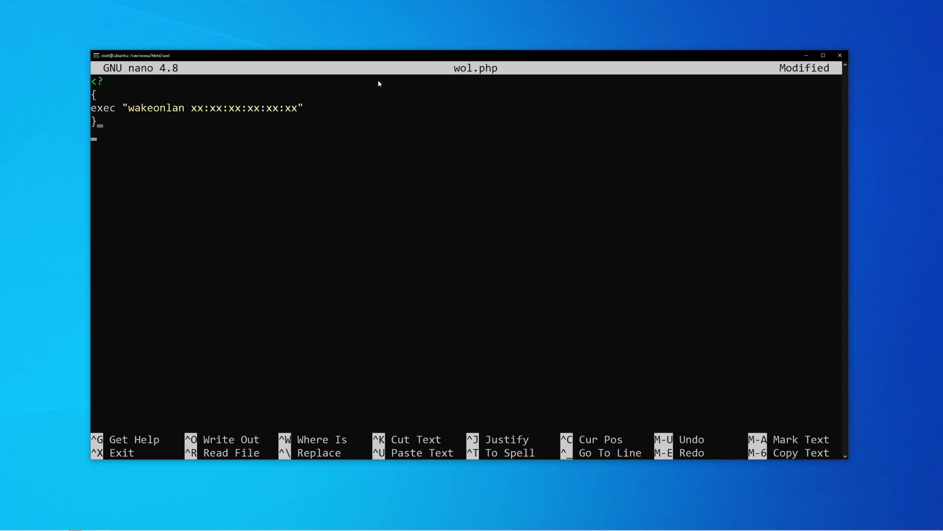
type("?>")
key("ctrl+o")
key("Return")
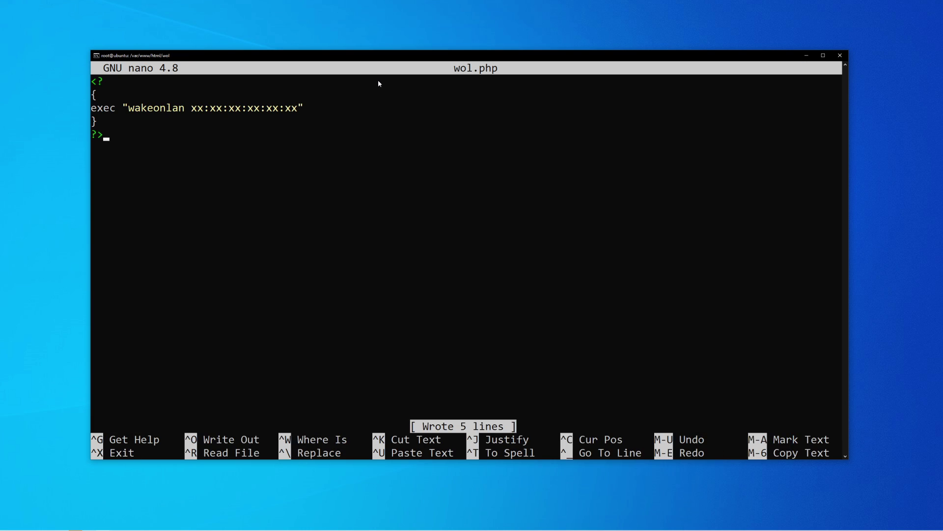
key("ctrl+z")
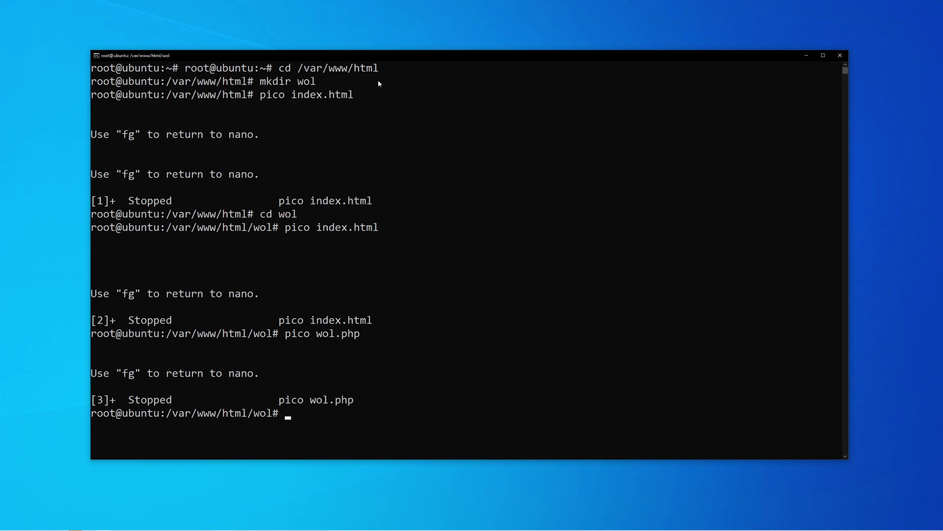
Step: Run apt install wakeonlan -y on the Ubuntu server
type("apt")
type("install wakeonlan")
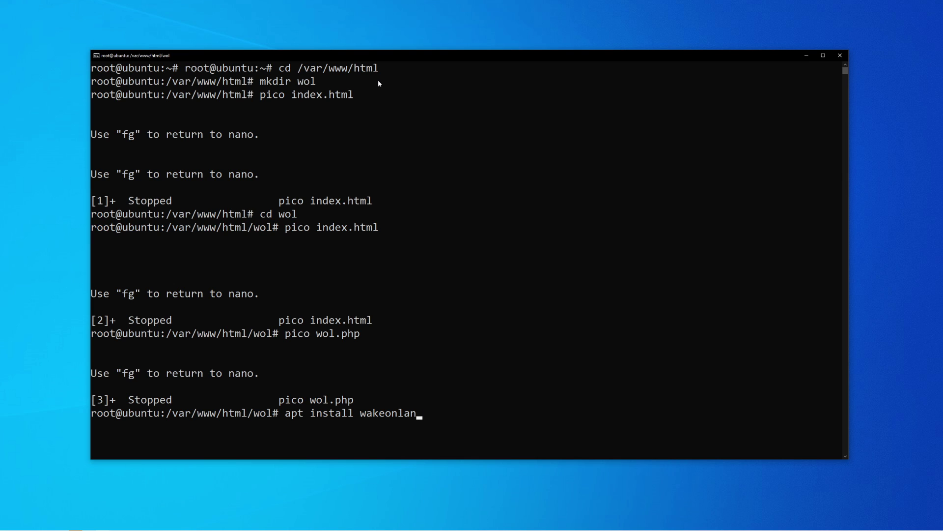
type(" -y")
key("Return")
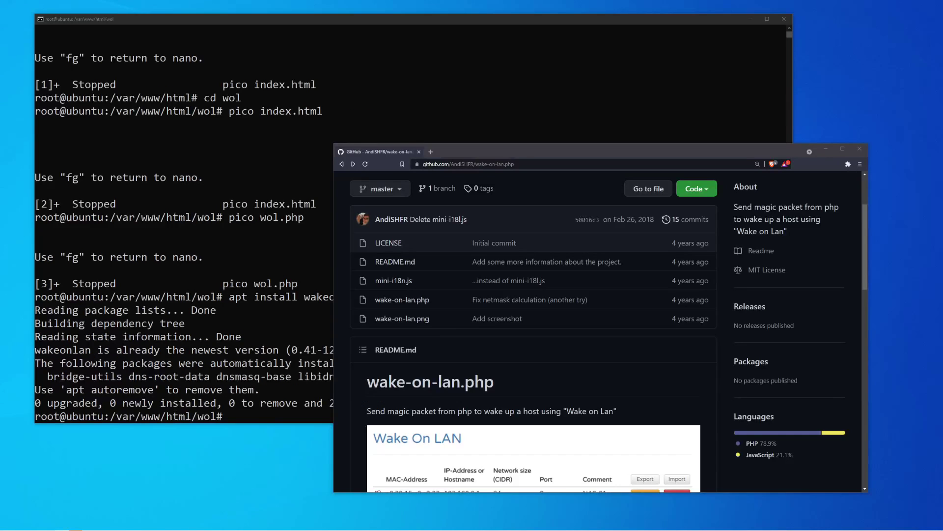
Step: Maximize the GitHub page and download the repository as a ZIP
double_click(520, 149)
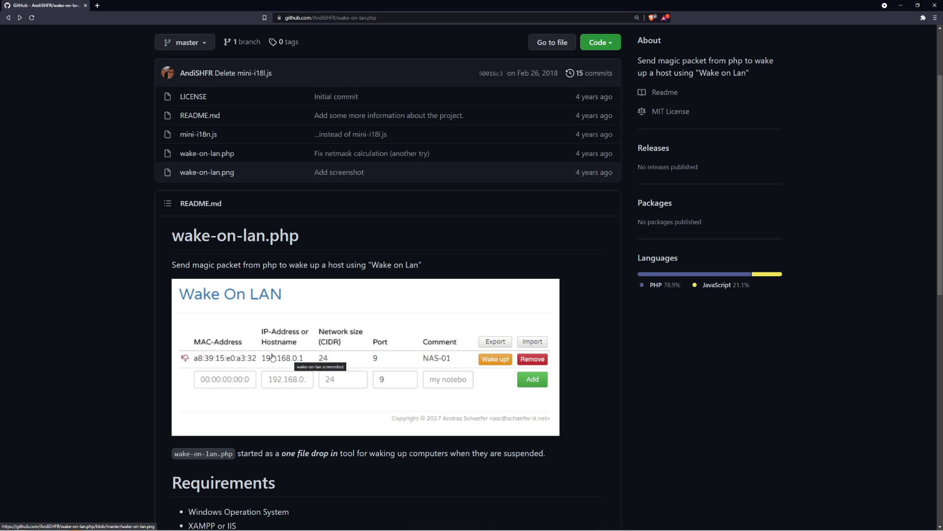
scroll(339, 360, "up", 2)
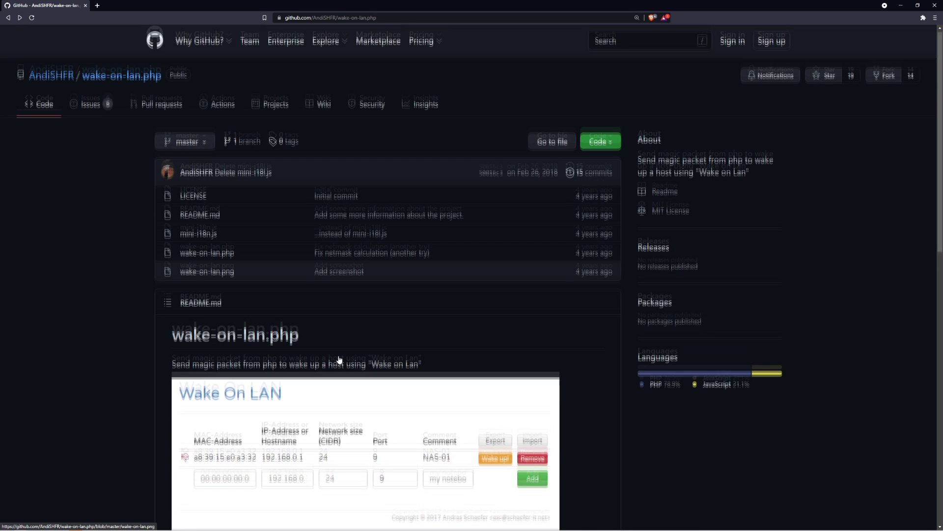
left_click(600, 146)
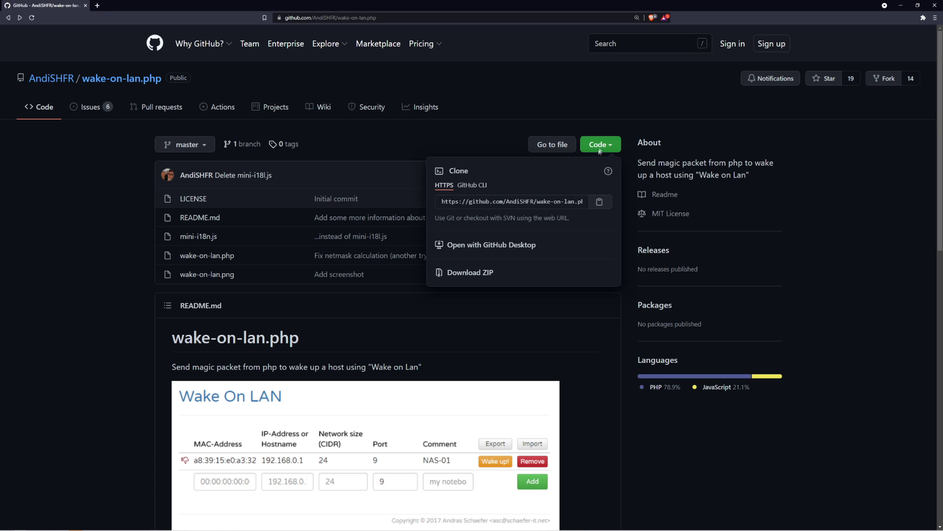
left_click(464, 273)
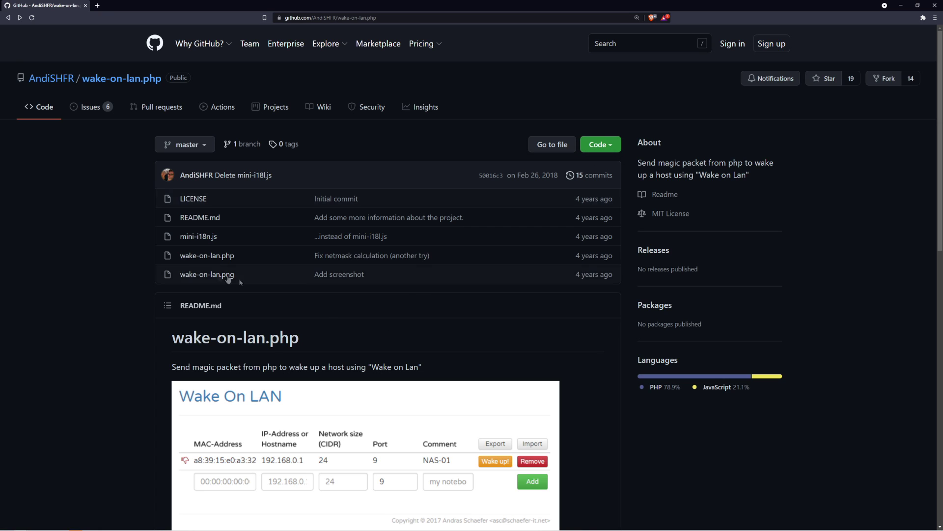
Step: Open wake-on-lan.php in Raw view, select all its code, and restore the browser window
left_click(215, 257)
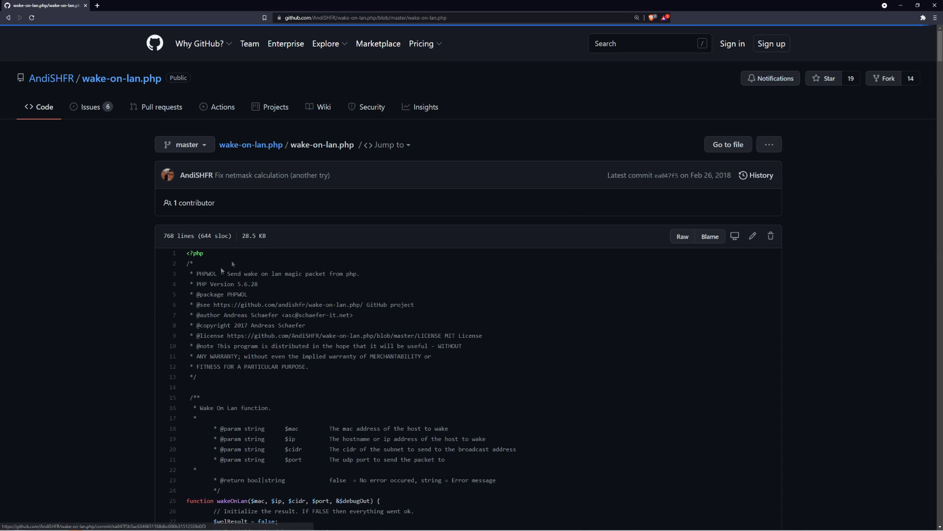
left_click(682, 237)
key("ctrl+a")
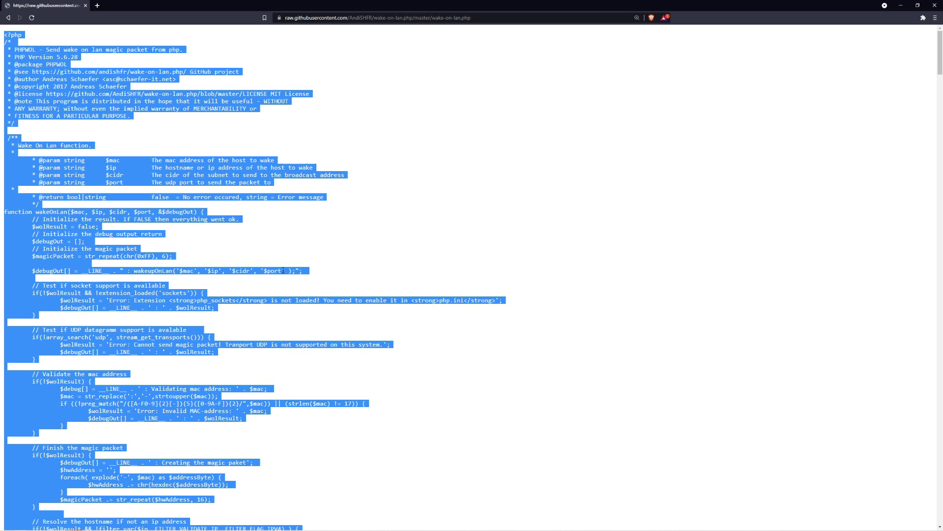
double_click(189, 4)
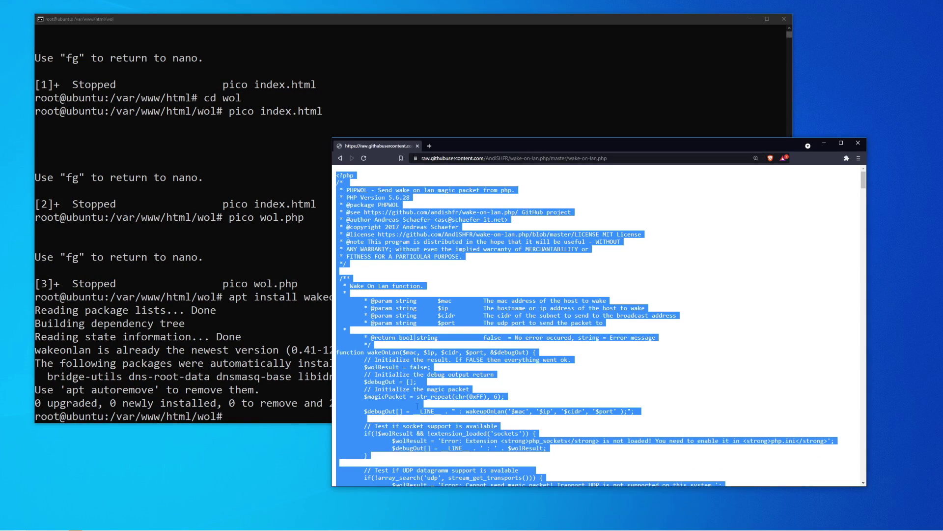
Step: Delete the old wol.php with rm wol.php in the terminal
left_click(251, 417)
left_click(251, 417)
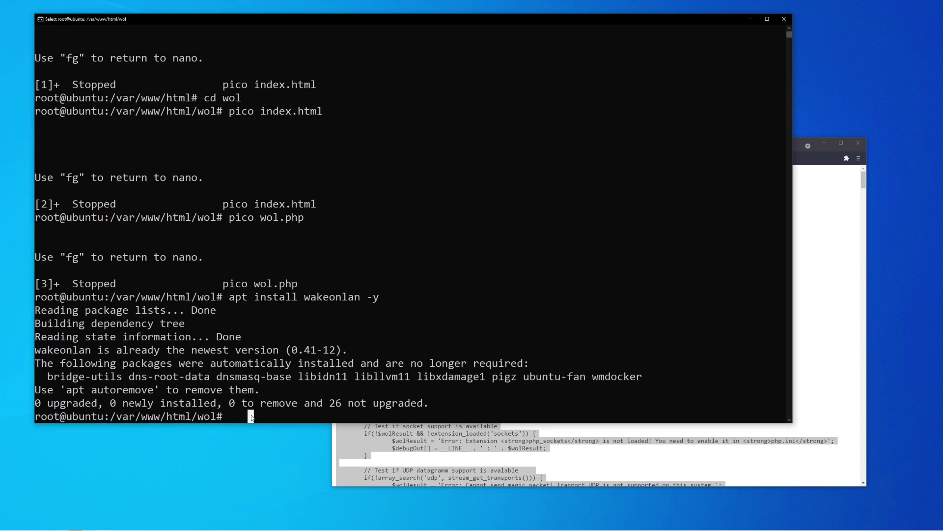
type("rm wol.php")
key("Return")
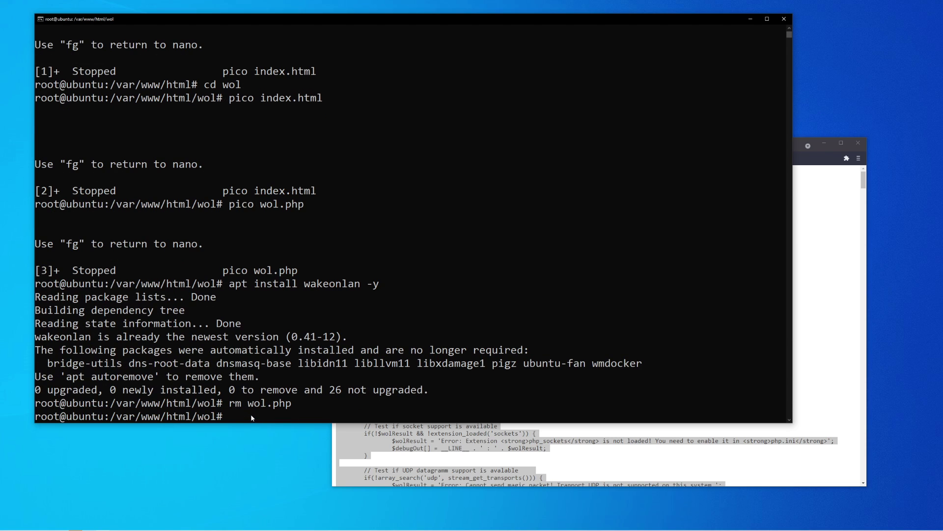
Step: Reopen wol.php in pico, paste the copied wake-on-lan code, save it, and suspend nano
type("pico wol.php")
key("Return")
key("y")
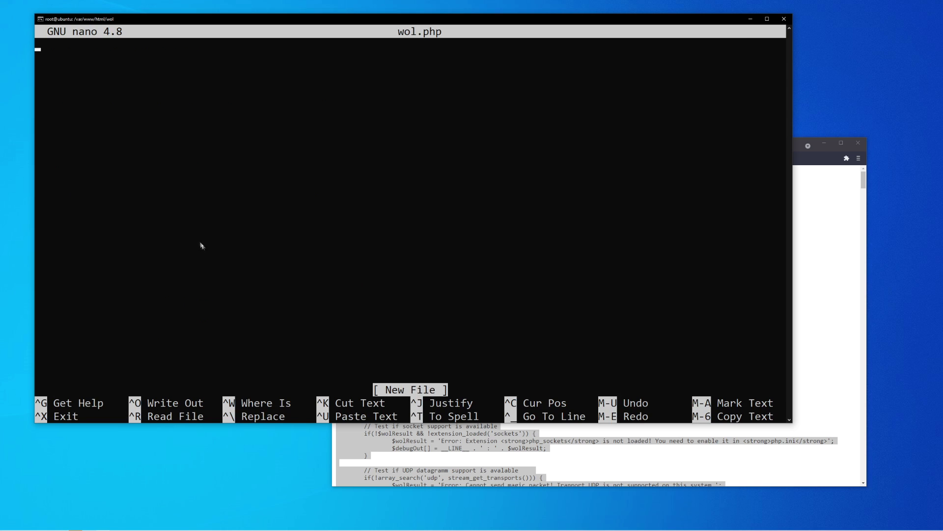
right_click(212, 198)
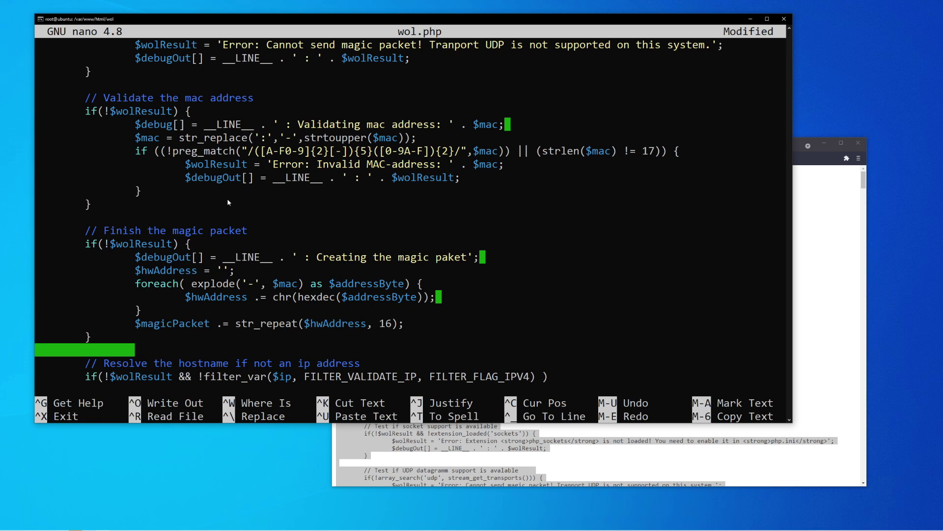
key("ctrl+o")
key("Return")
key("ctrl+z")
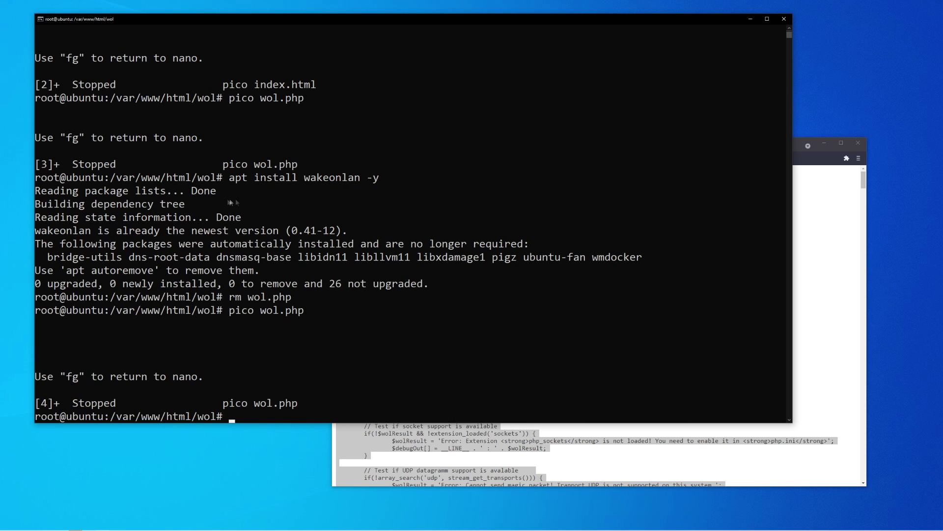
Step: Copy the mini-i18n.js file name from GitHub and run pico mini-i18n.js
left_click(420, 459)
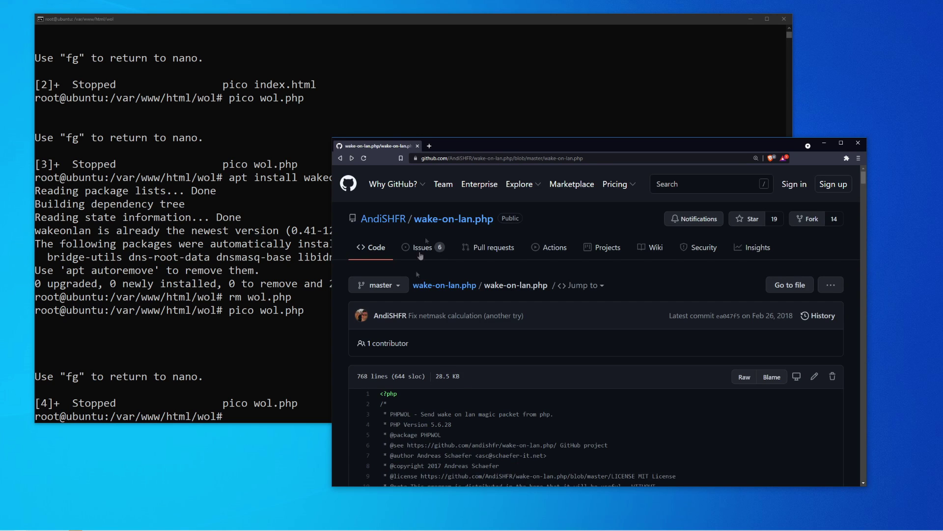
left_click(433, 285)
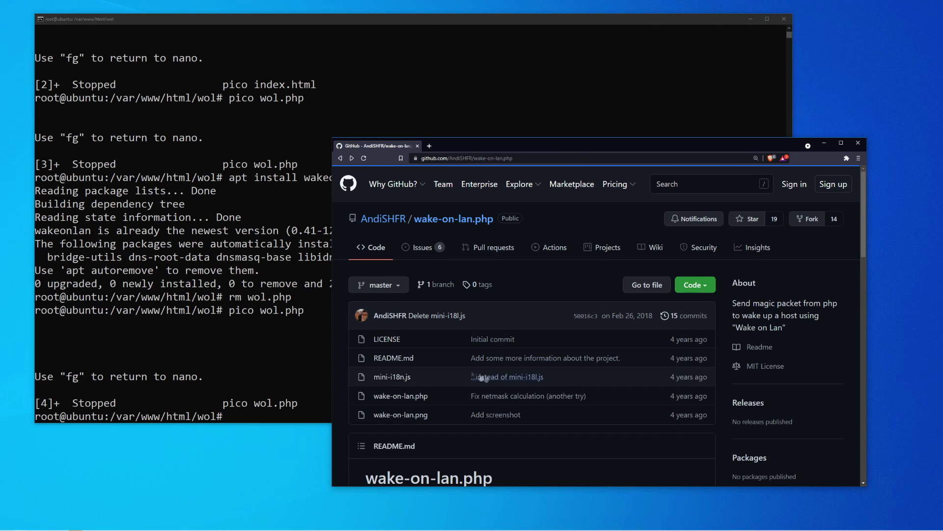
left_click_drag(412, 377, 381, 377)
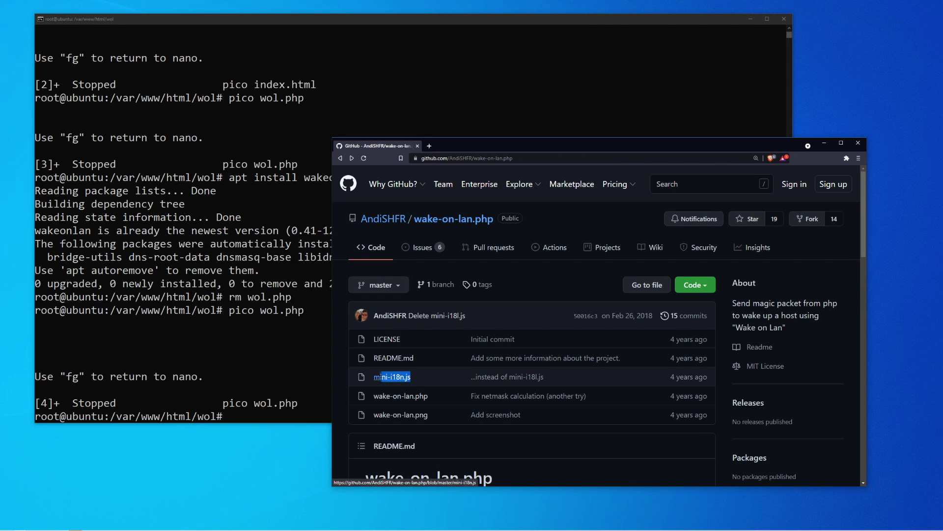
left_click(267, 369)
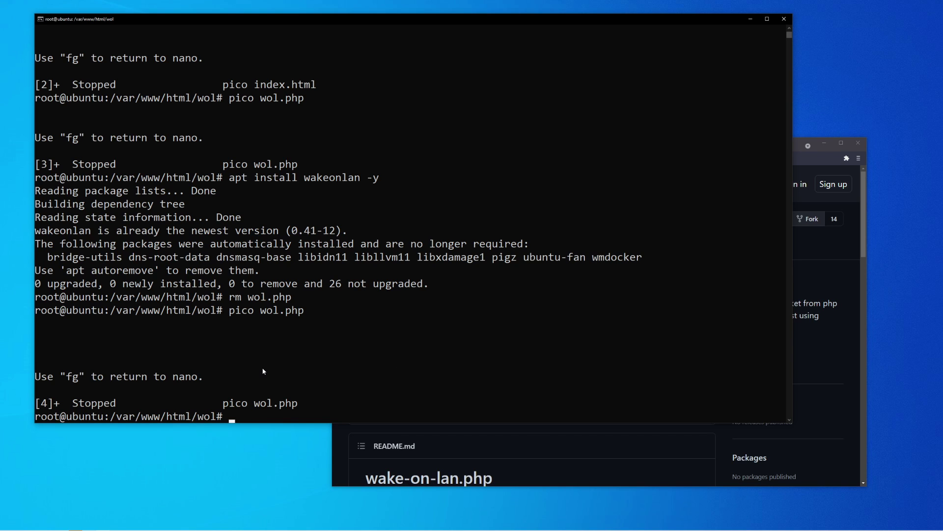
type("pico")
type("mini-i18n.js")
key("Return")
Step: Copy the raw mini-i18n.js code from GitHub, paste it into nano, save, and suspend
left_click(360, 477)
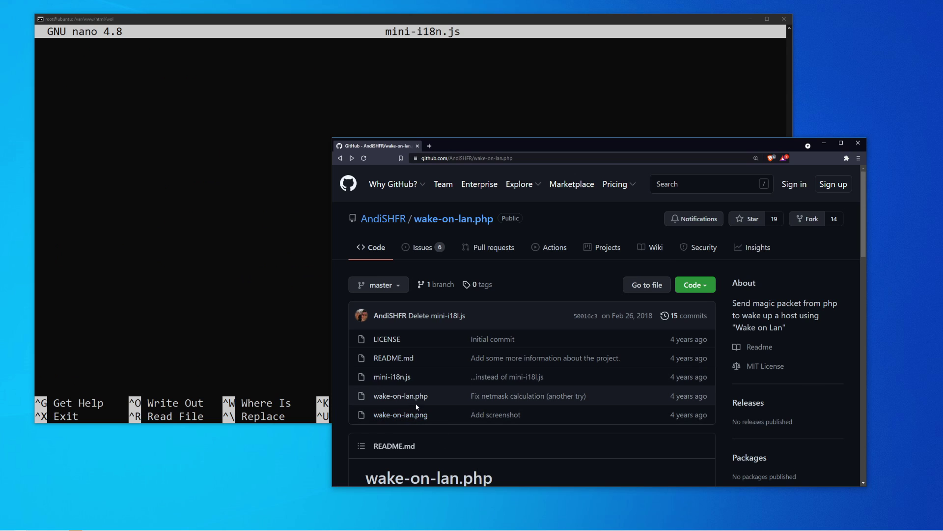
left_click(395, 380)
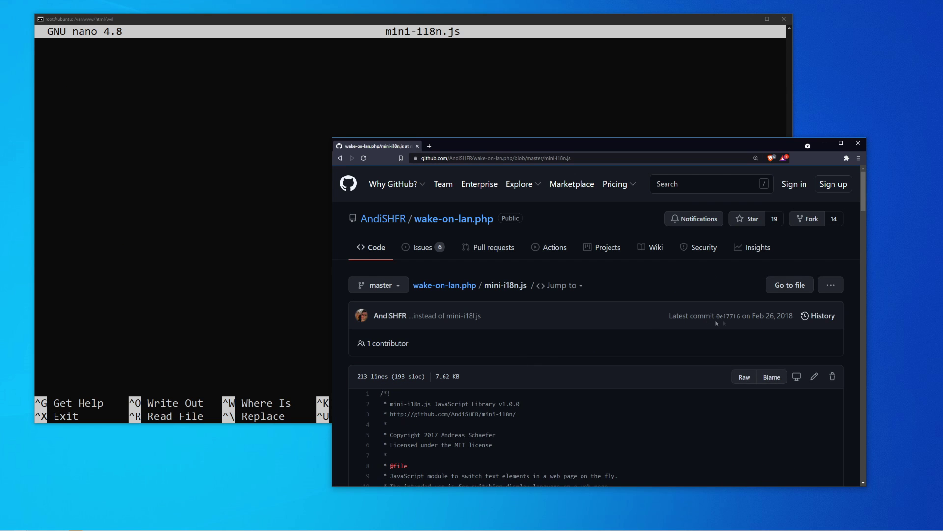
left_click(745, 382)
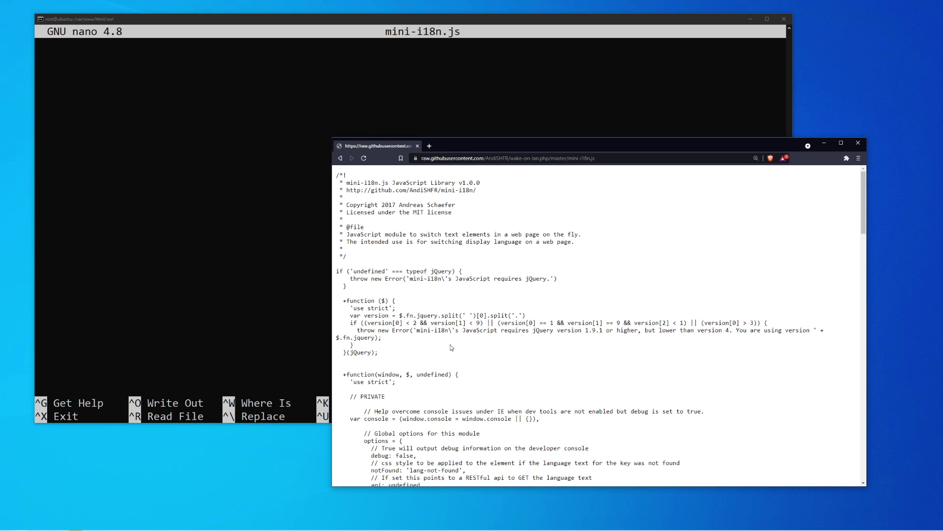
key("ctrl+a")
left_click(223, 243)
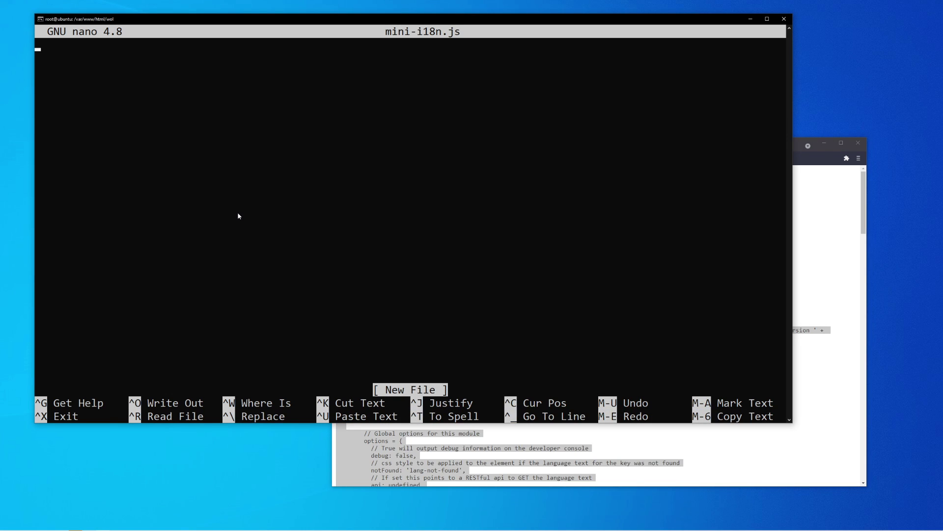
right_click(250, 214)
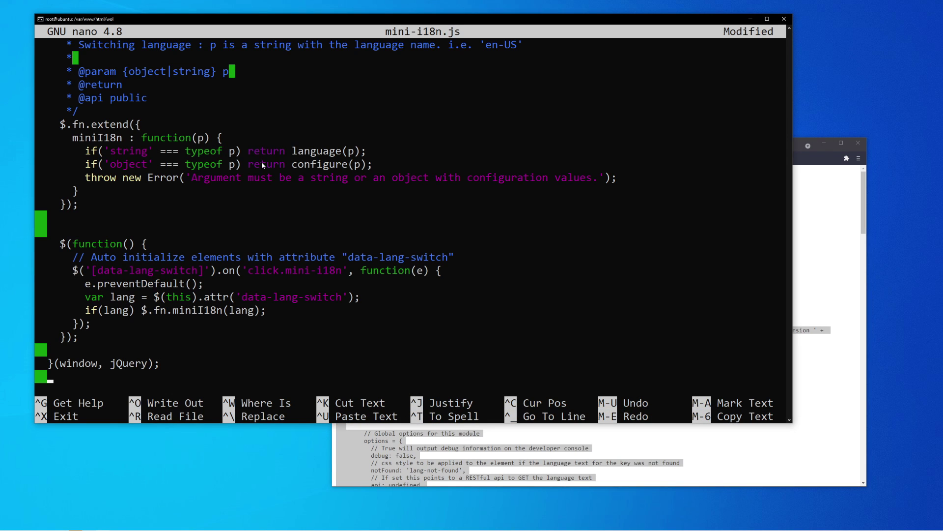
key("ctrl+o")
key("Return")
key("ctrl+z")
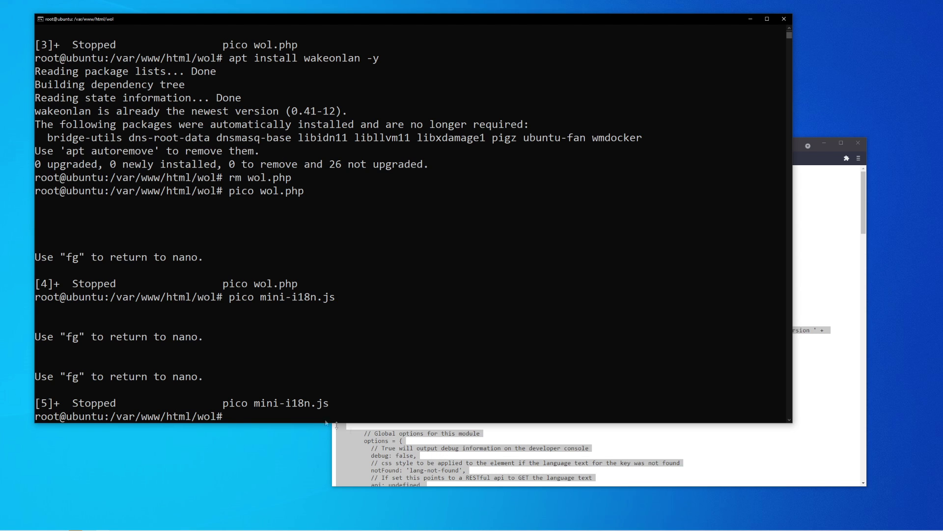
left_click(369, 431)
Step: Close the raw code window and load 192.168.1.104/wol/wol.php in the browser
left_click(417, 146)
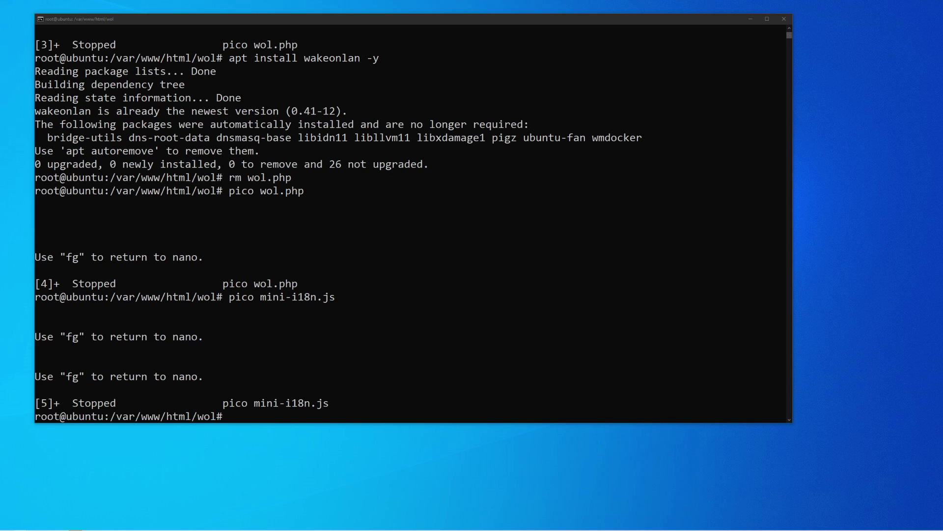
key("alt+Tab")
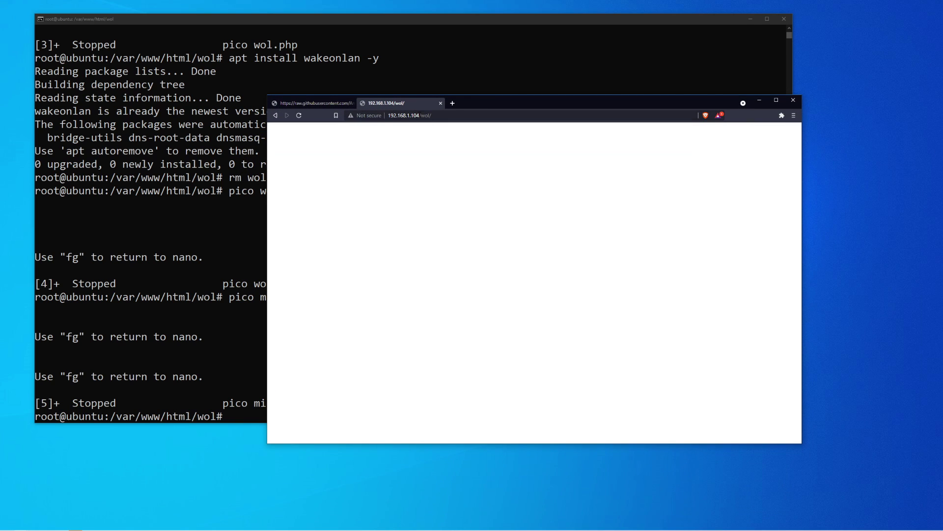
left_click_drag(421, 116, 428, 116)
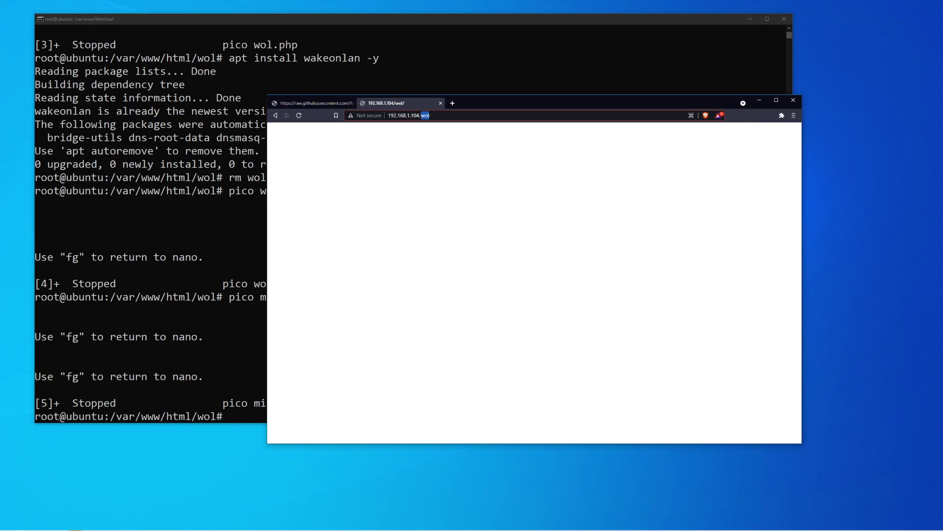
left_click(433, 147)
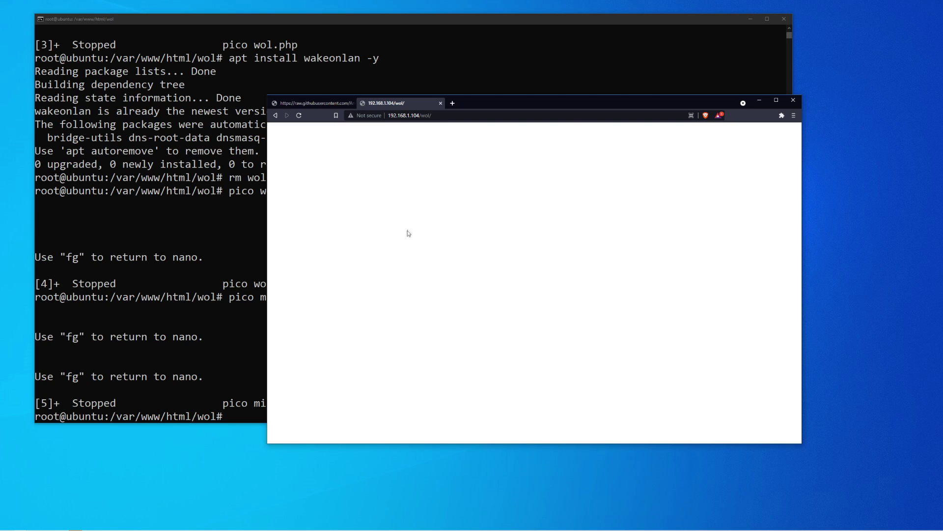
left_click(450, 115)
left_click(450, 115)
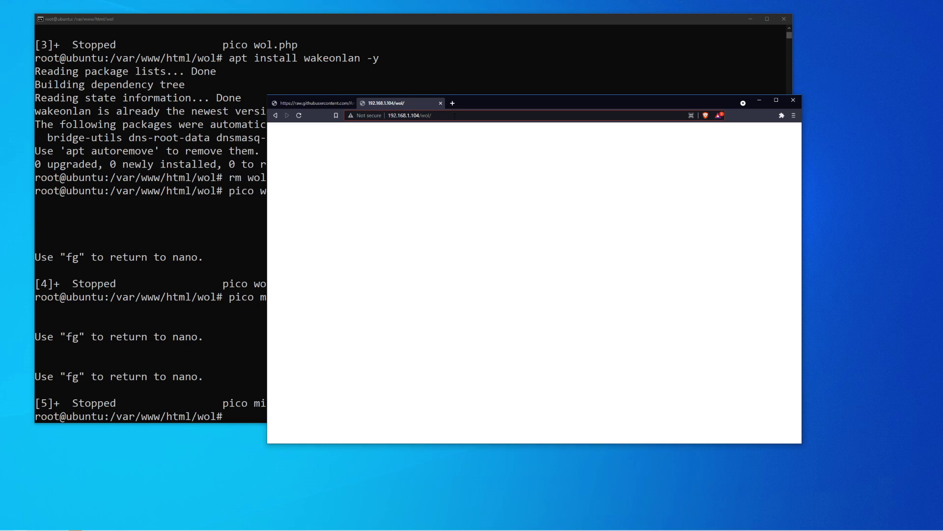
type("wol.php")
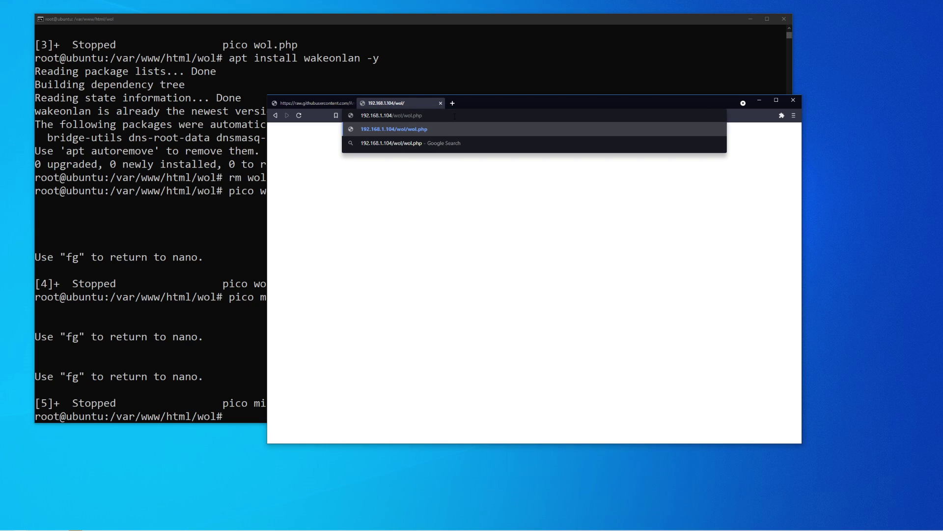
key("Return")
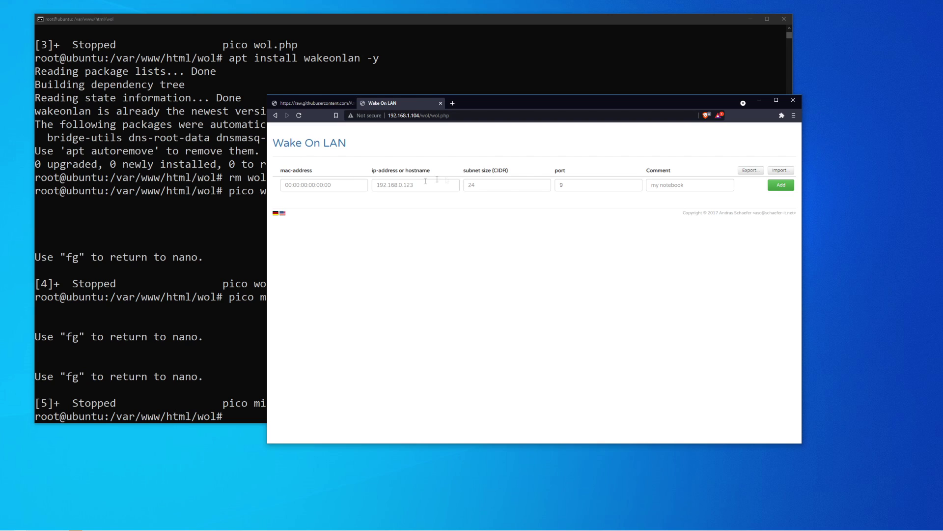
left_click(318, 185)
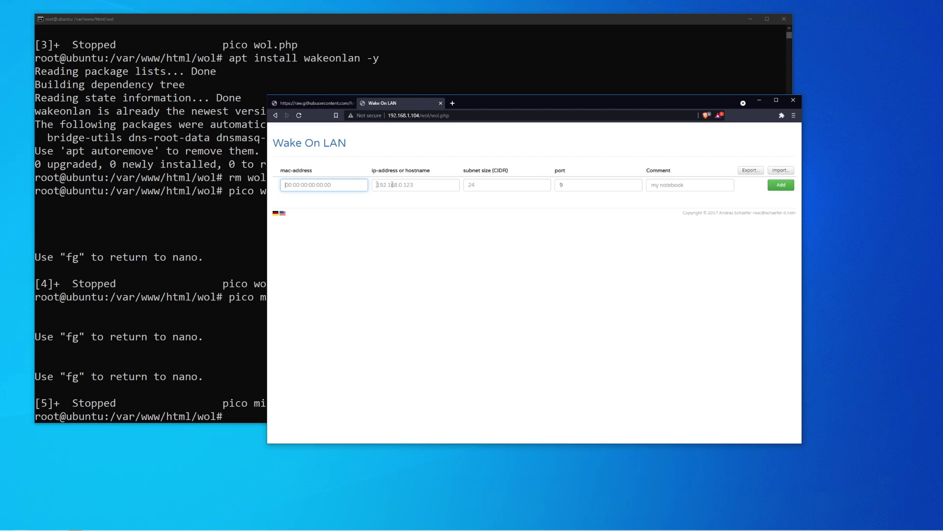
Step: Add a saved PC entry with the PC's MAC address and IP 192.168.1.1
left_click(408, 185)
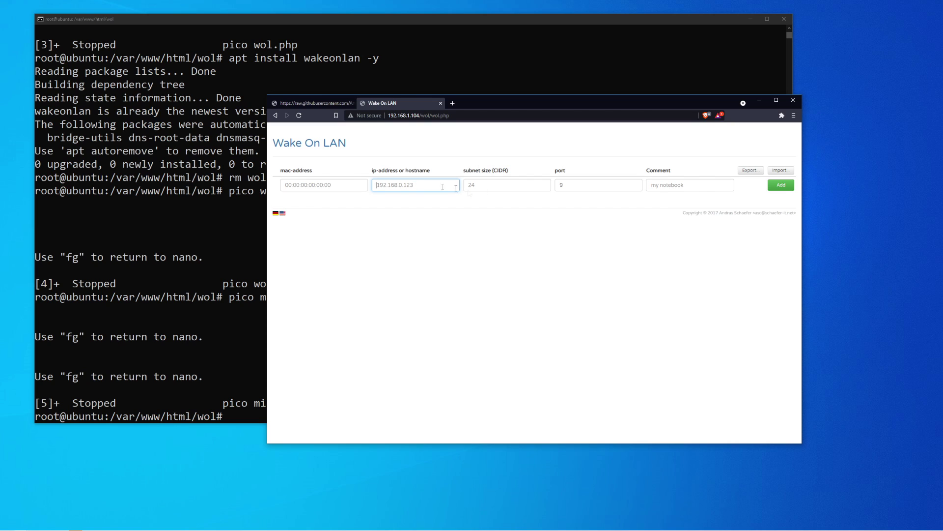
left_click(501, 184)
left_click(582, 185)
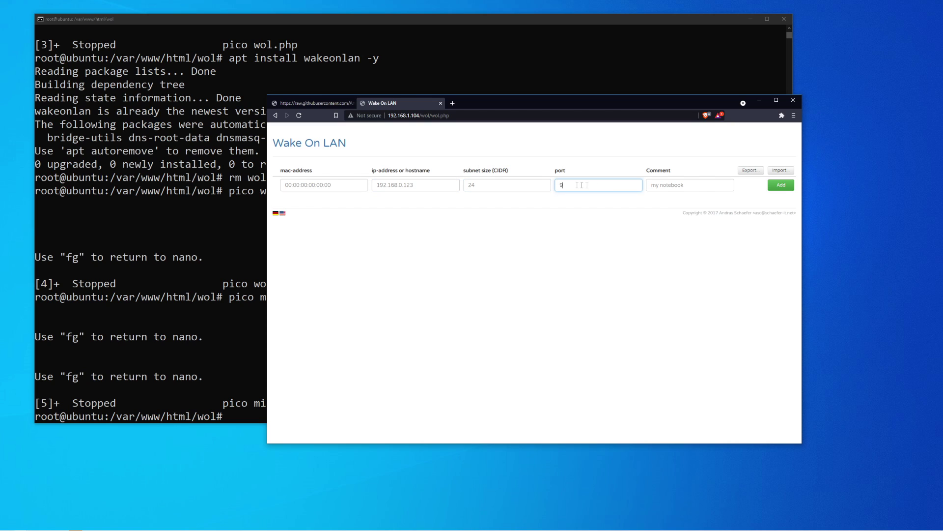
left_click(674, 186)
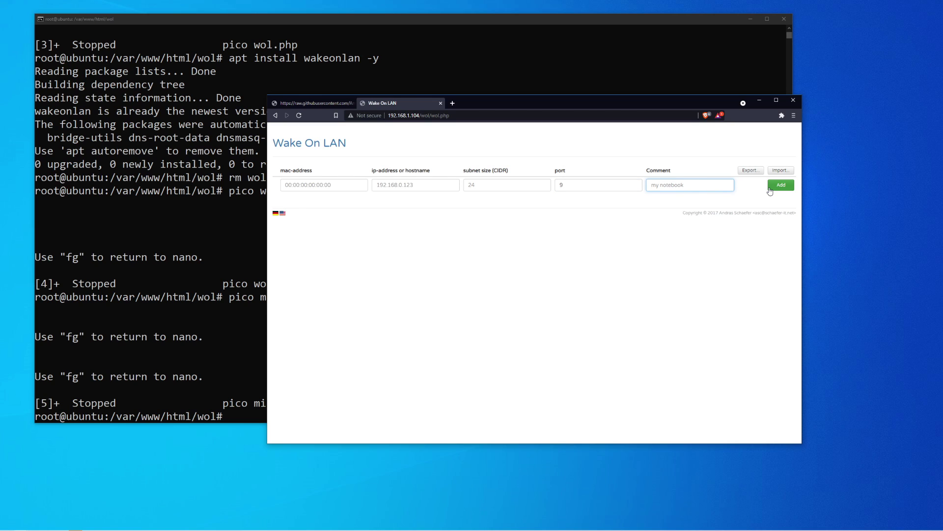
left_click(348, 186)
type("xx")
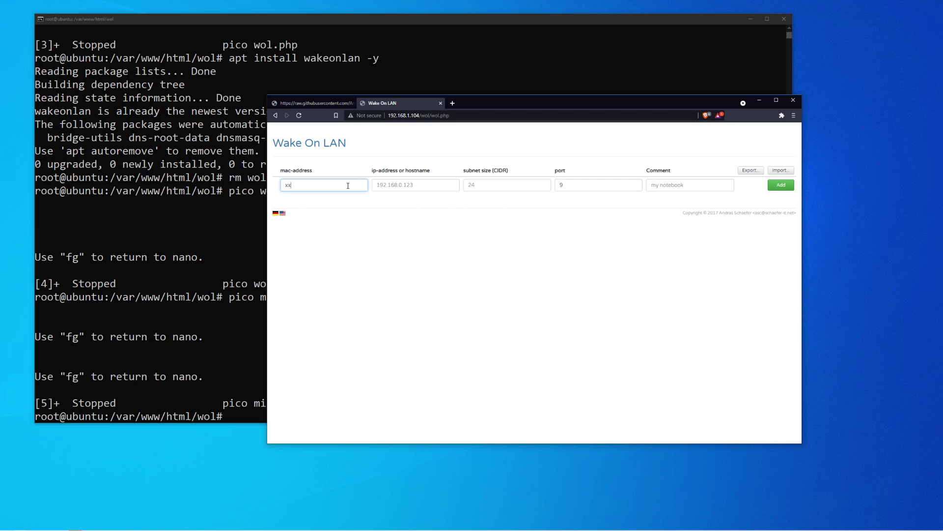
type(":xx:Xx:Xx:xx:X")
key("Tab")
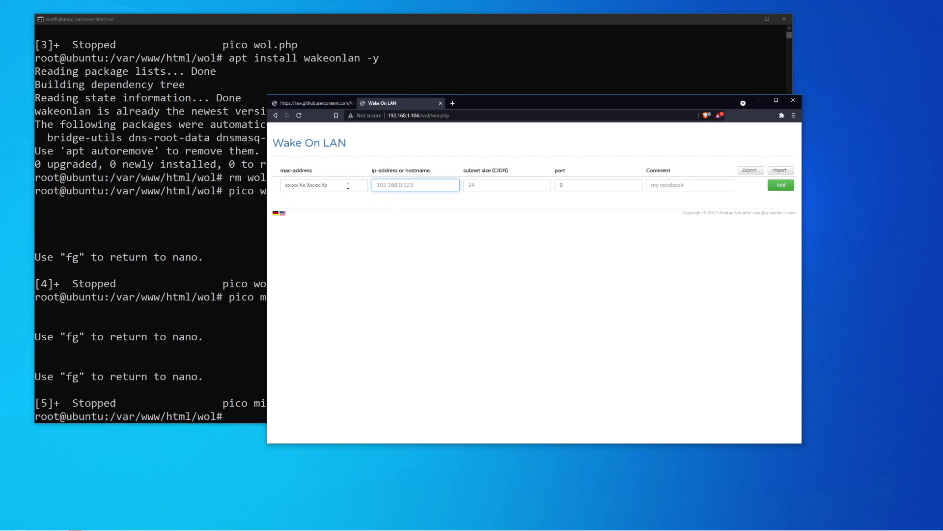
type("192.168.1.1")
key("Tab")
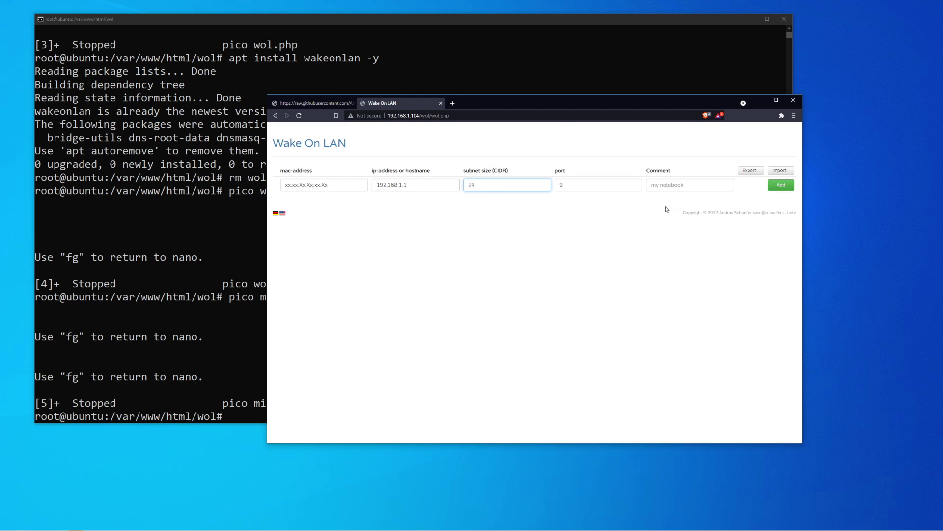
left_click(780, 186)
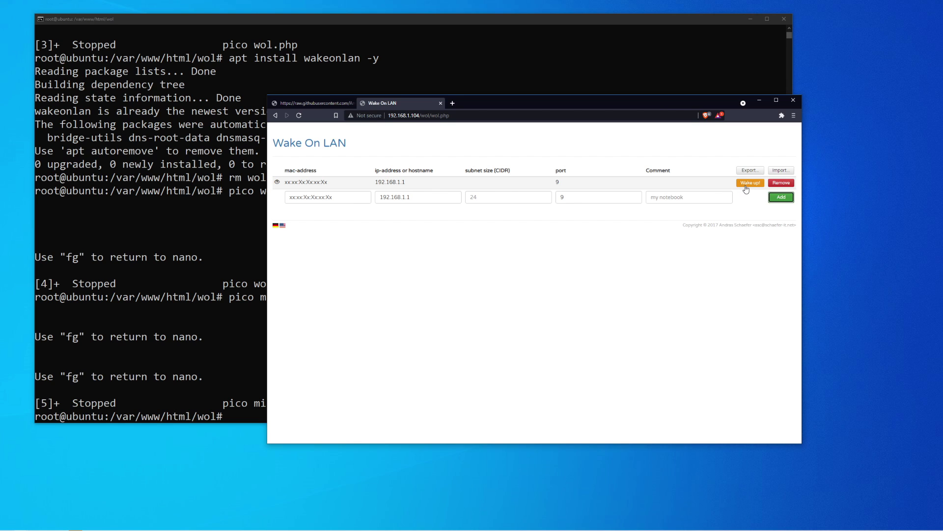
Step: Move the browser window down and right, bringing the Ubuntu terminal in front
left_click_drag(628, 103, 702, 167)
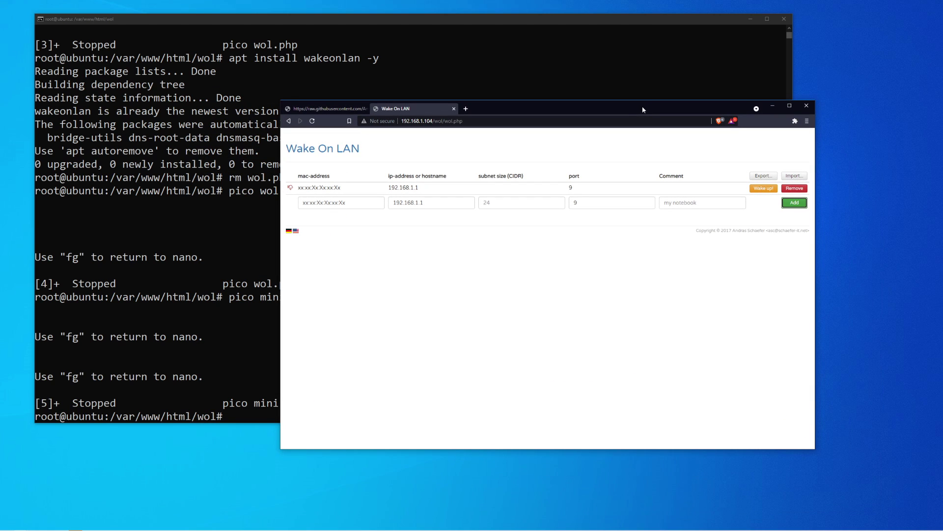
left_click_drag(642, 107, 667, 117)
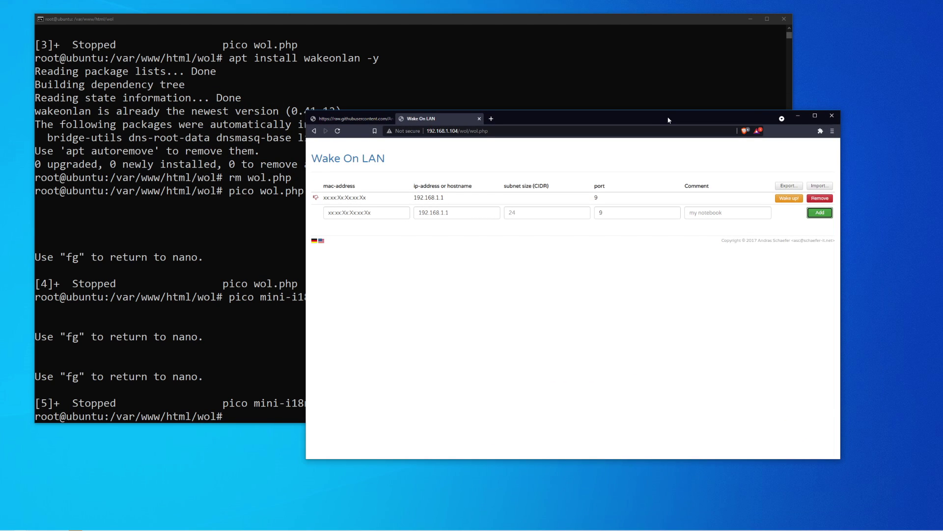
left_click(275, 415)
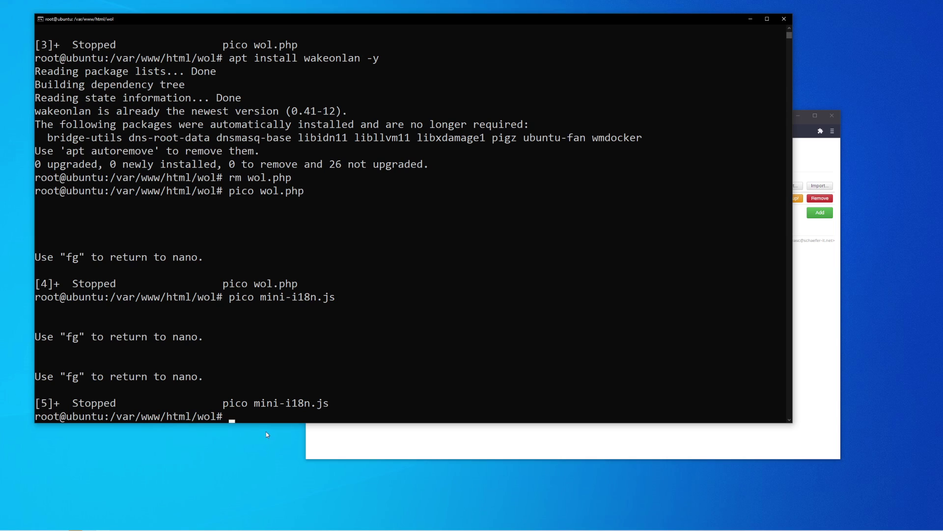
Step: Open alexa.php in nano with pico and begin the PHP block with <? and {
left_click(251, 416)
type("pico alexa.php")
key("Return")
type("<?")
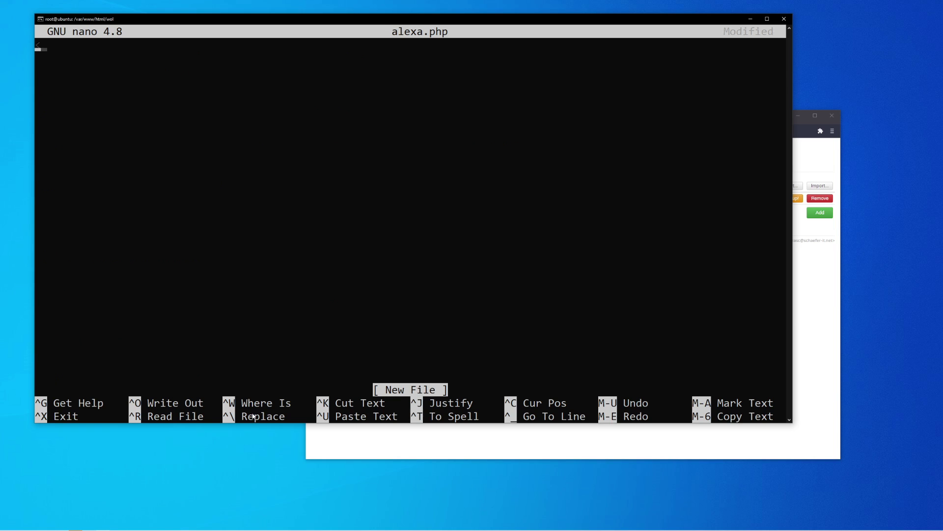
key("Return")
type("{")
key("Return")
Step: Add the exec "wakeonlan <MAC>"; line, close with } and ?>, and save alexa.php
type("exc")
key("BackSpace")
type("ec")
key("BackSpace")
key("BackSpace")
type("ec \"wakeonlan")
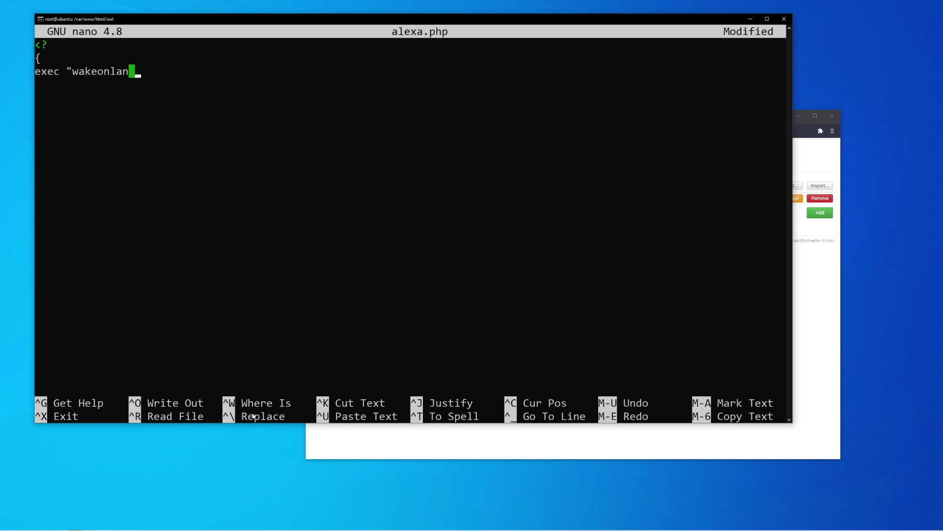
type(" xx:Xx:Xx:xx:xx:Xx|")
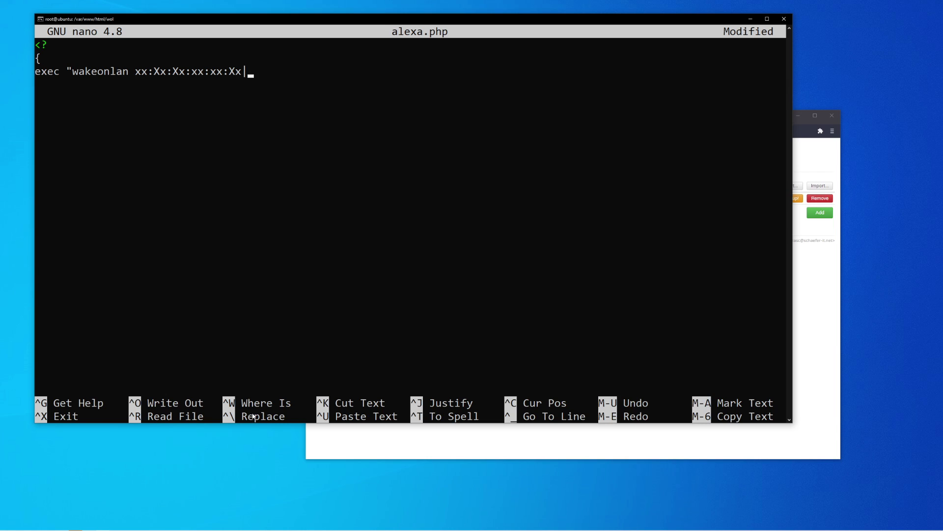
key("BackSpace")
type("\";")
key("Return")
type("}")
key("Return")
type("?>")
key("ctrl+o")
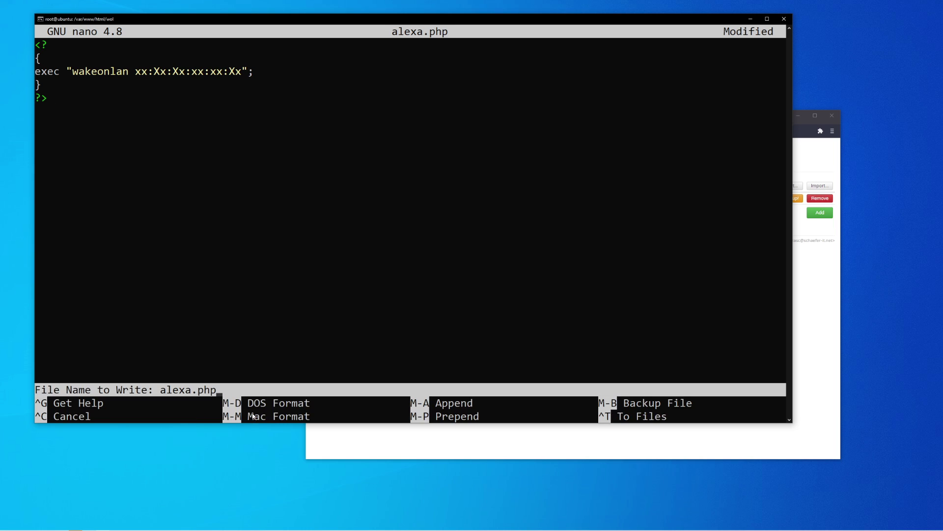
key("Return")
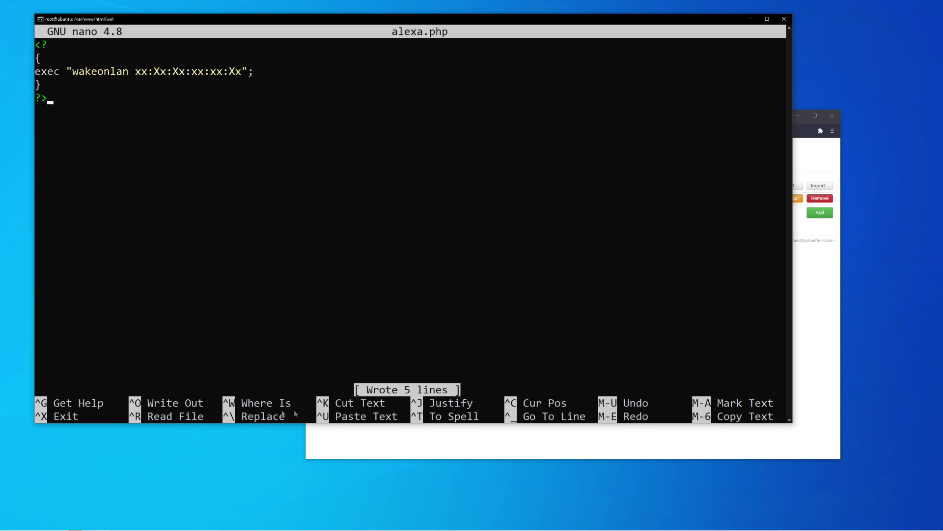
Step: Set the applet trigger to Amazon Alexa's 'Say a specific phrase' with 'turn on pc'
left_click(838, 388)
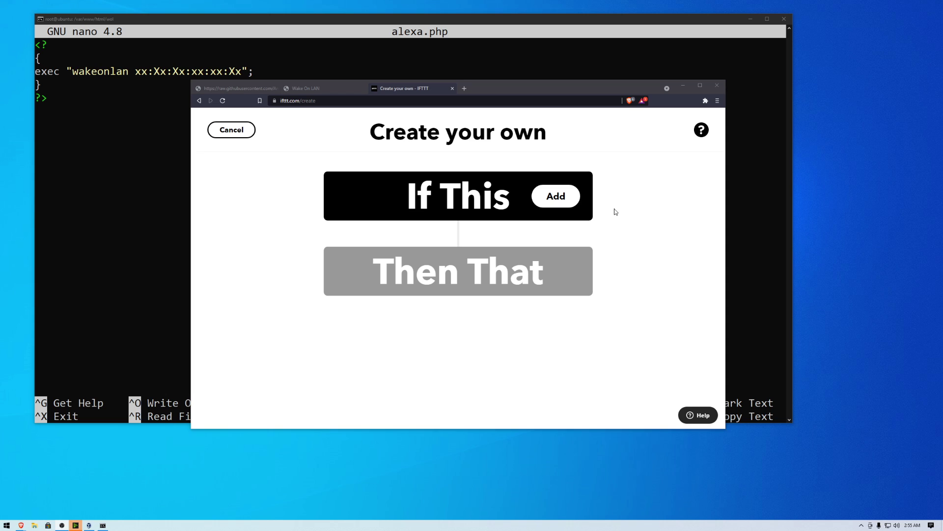
left_click(437, 204)
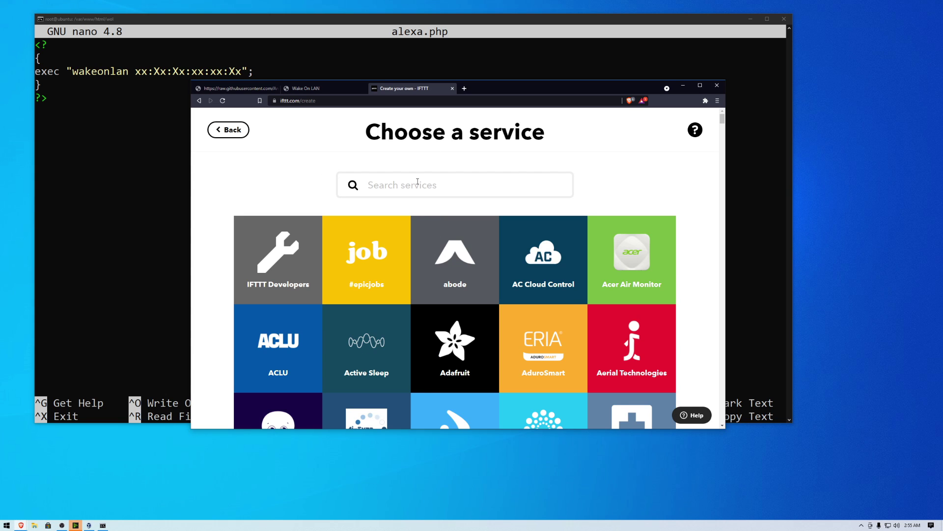
type("alexa")
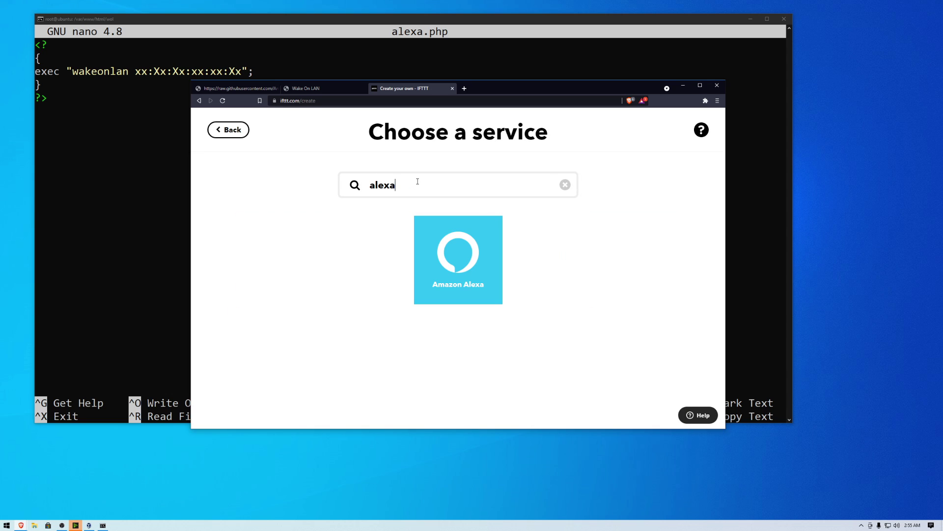
left_click(458, 251)
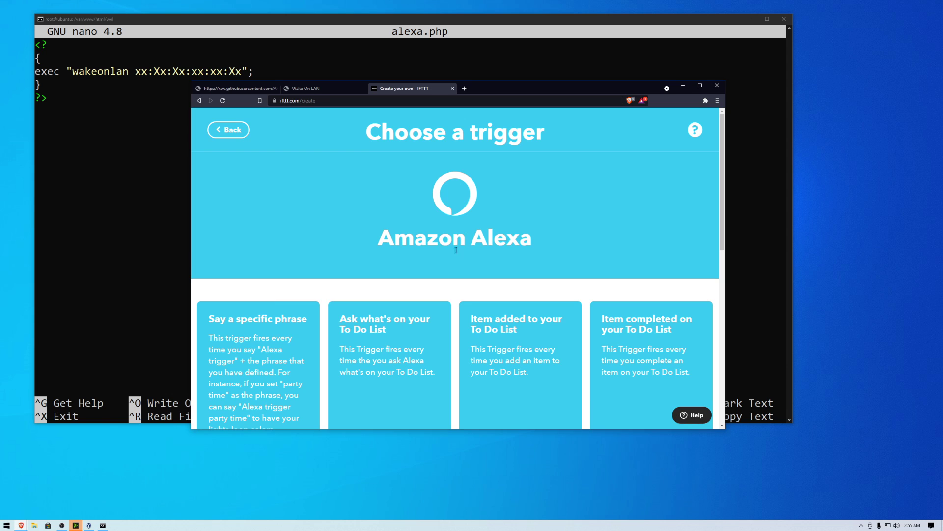
scroll(272, 298, "down", 1)
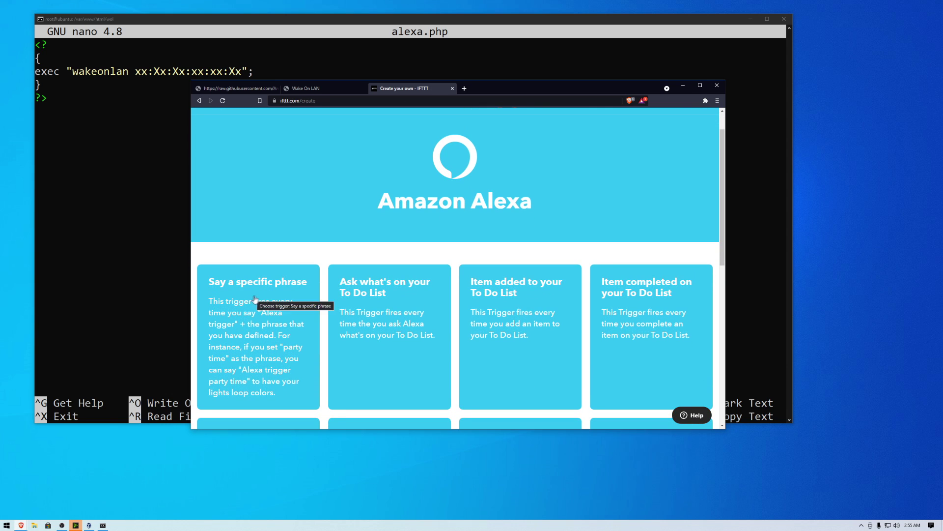
left_click(276, 319)
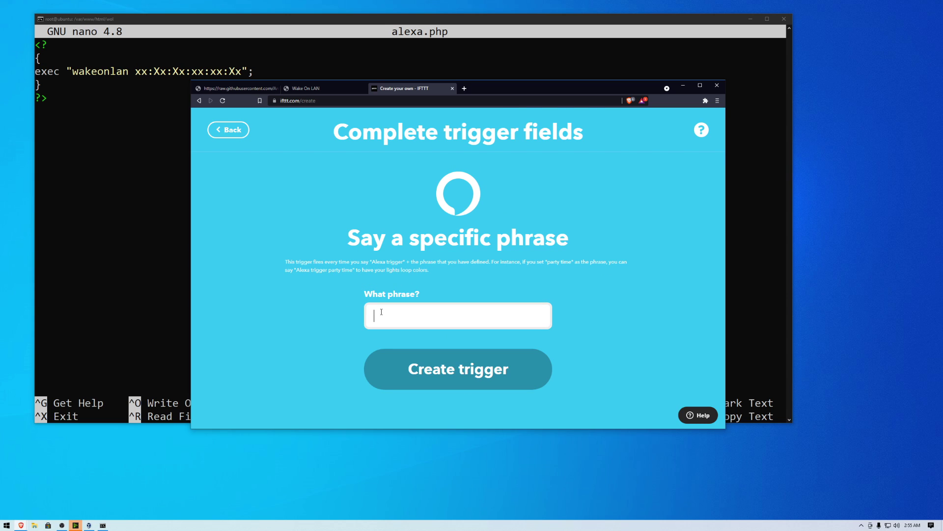
type("turn on pc")
left_click(430, 371)
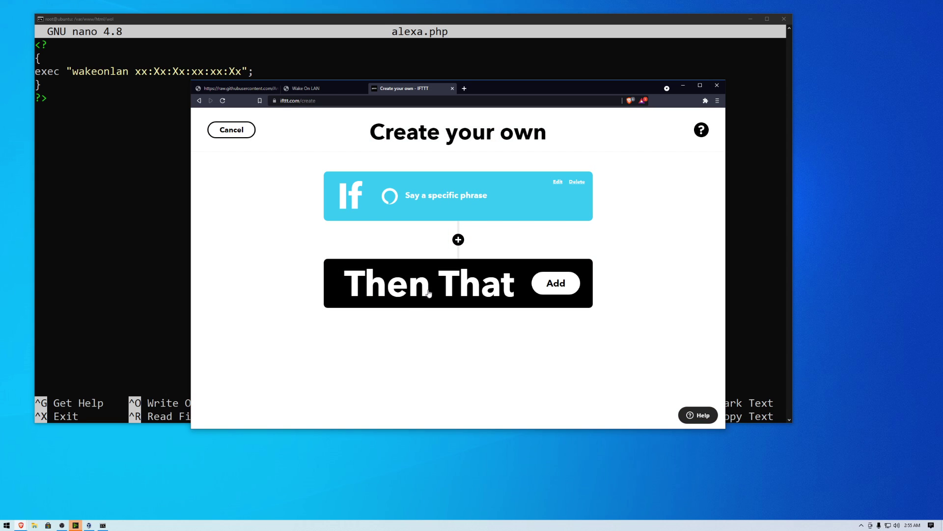
left_click(430, 287)
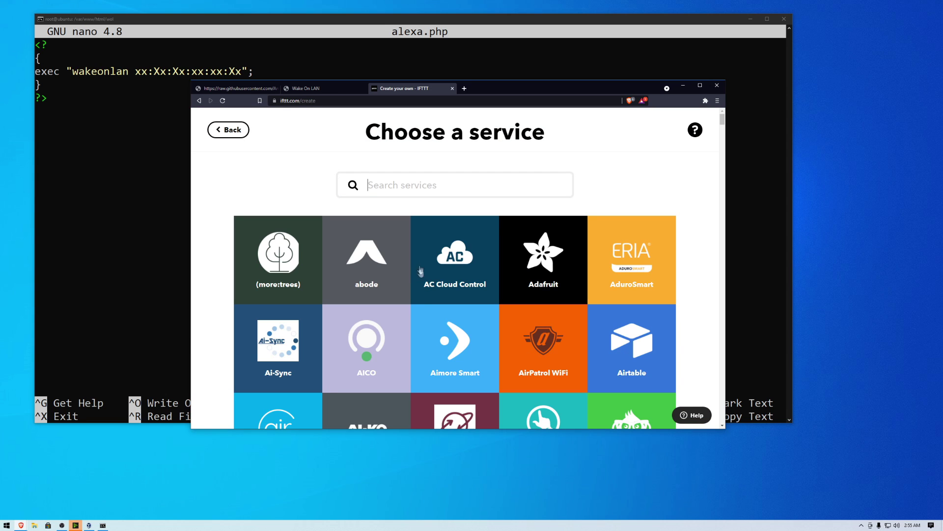
type("webhook")
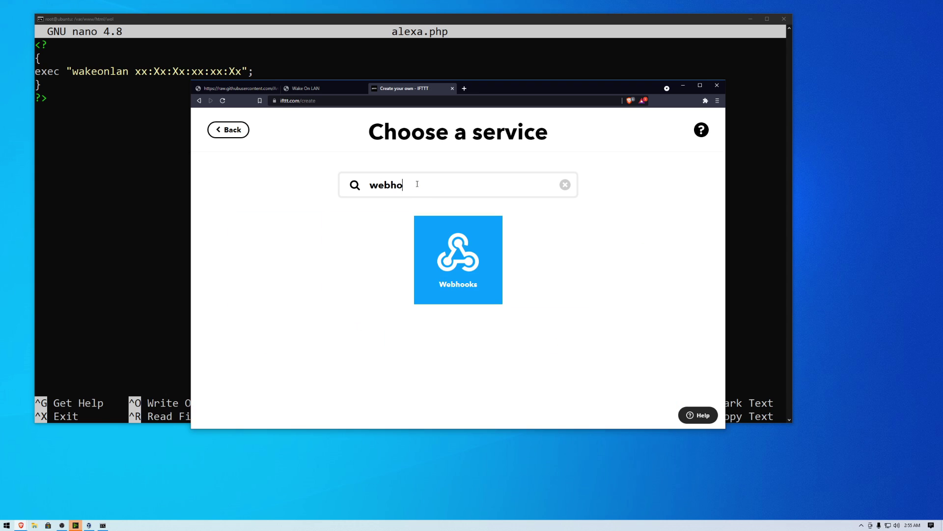
left_click(437, 247)
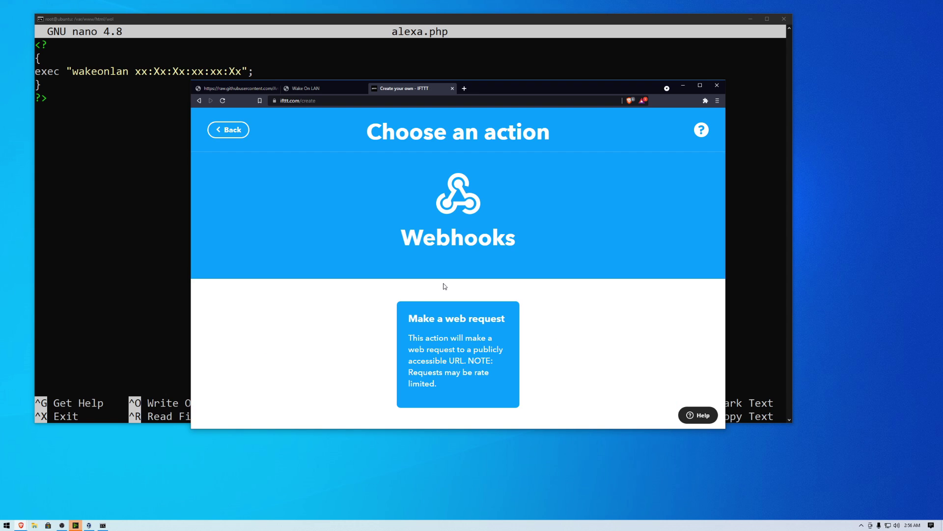
left_click(441, 322)
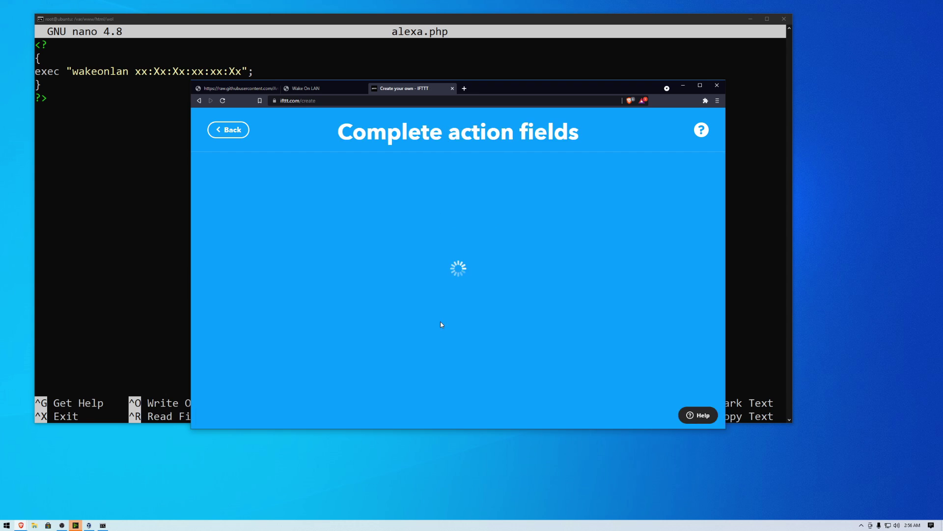
scroll(440, 324, "down", 2)
left_click(409, 303)
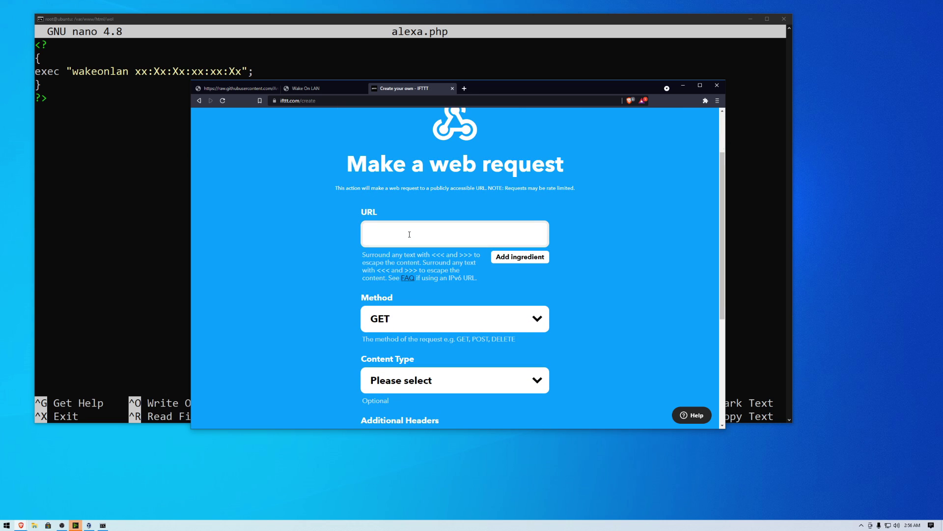
type("http://127.0.0.1?/wol/alexa.ph")
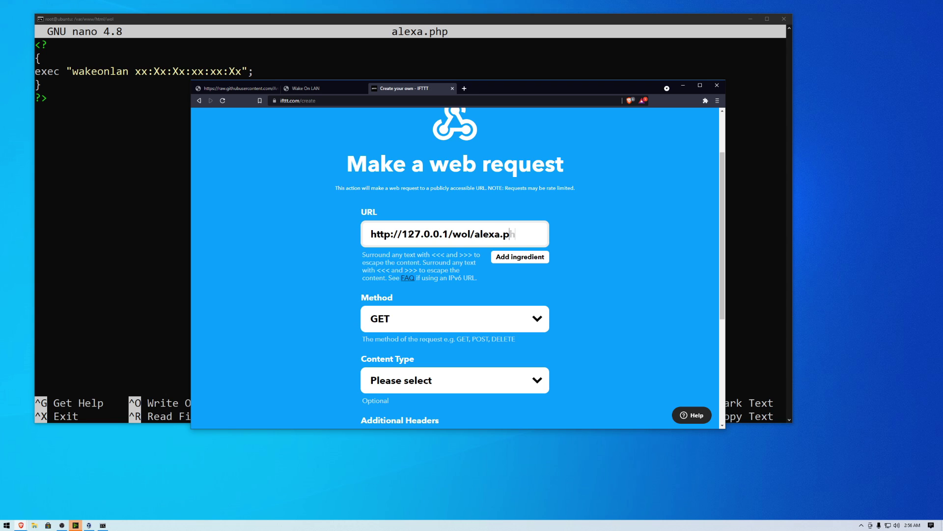
type("p")
Step: Set the request content type to application/json and create the action
scroll(329, 276, "down", 2)
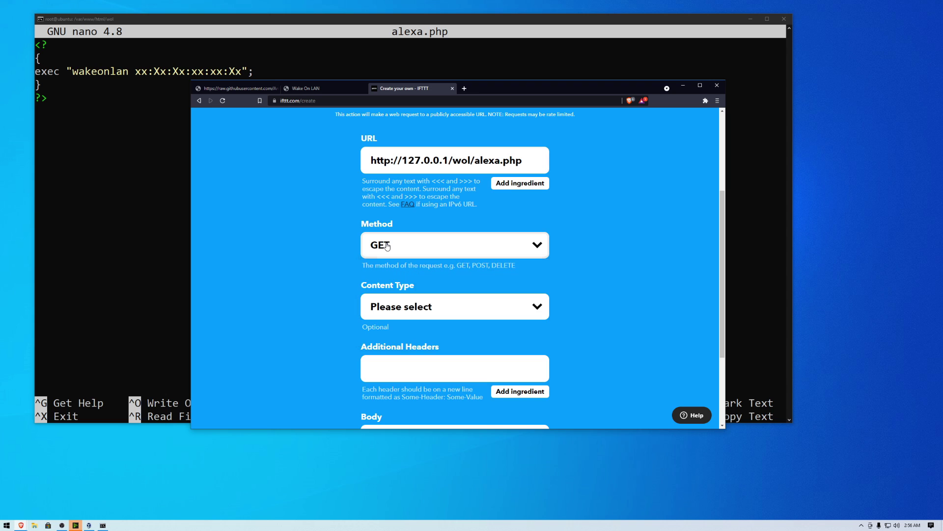
left_click(393, 307)
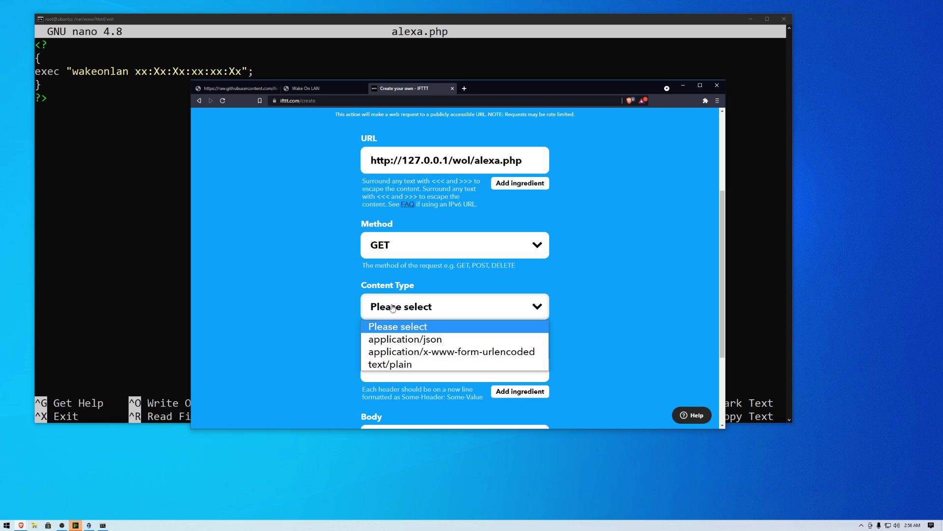
left_click(384, 339)
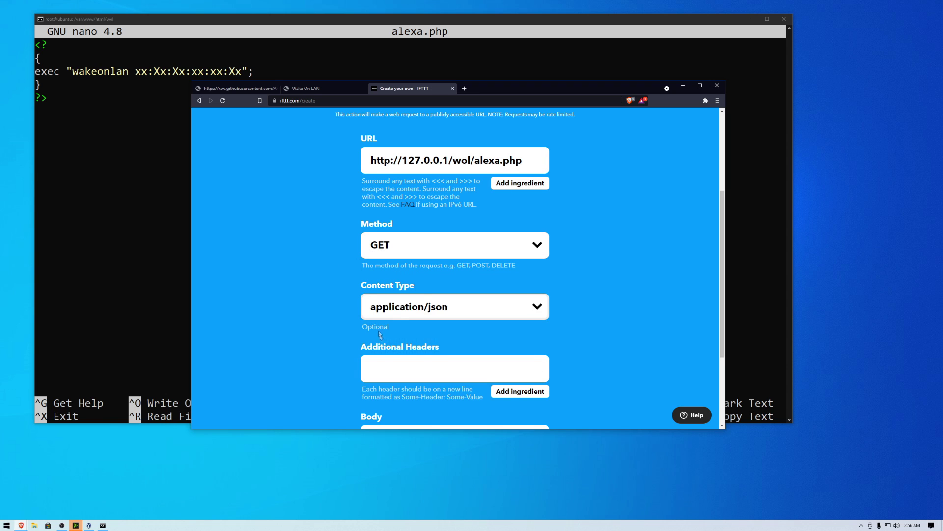
scroll(347, 283, "down", 3)
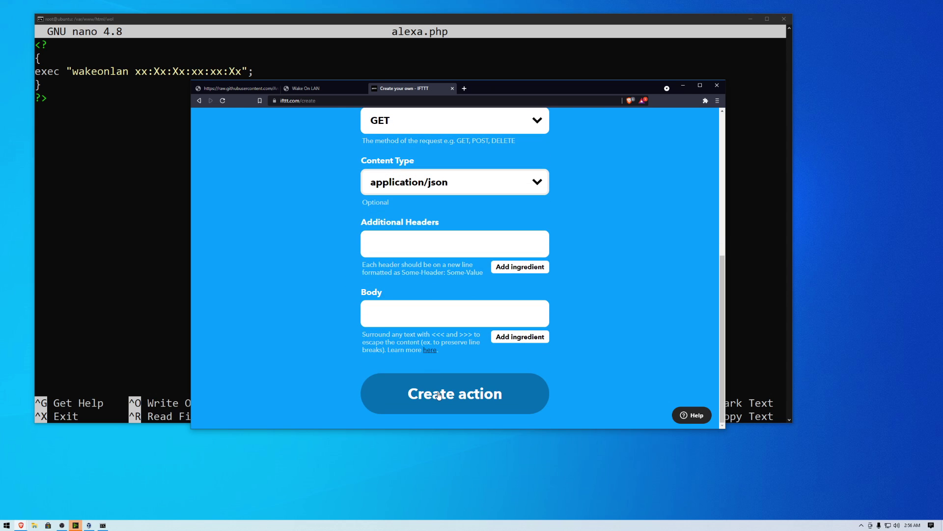
left_click(439, 396)
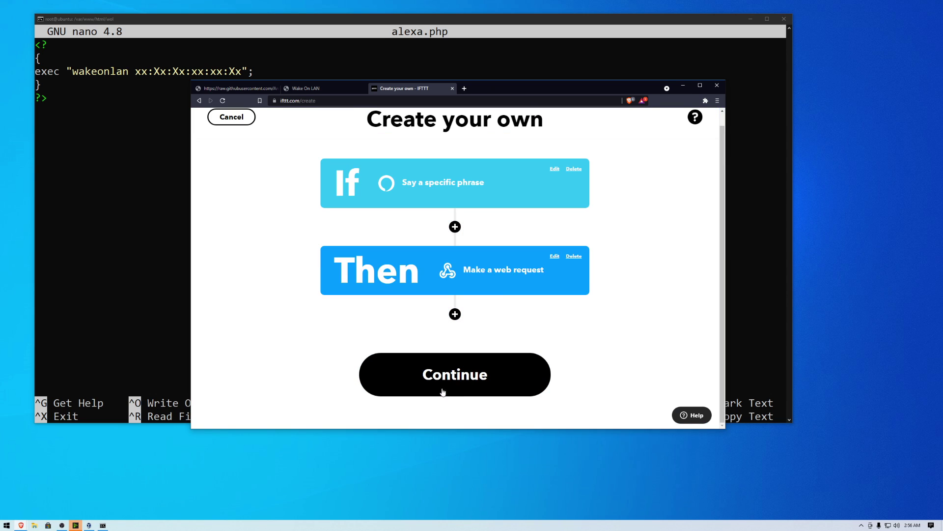
Step: Continue to review and finish the 'turn on pc' web request applet
left_click(456, 382)
left_click(452, 409)
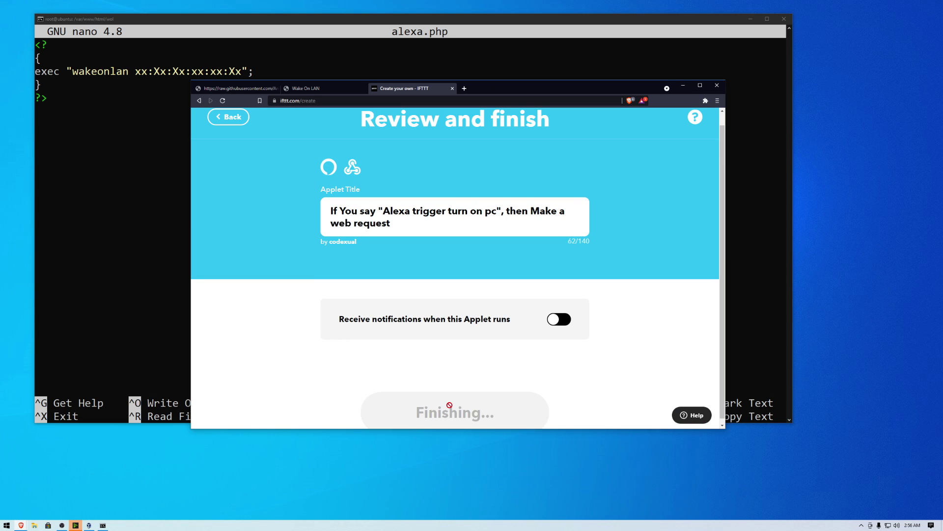